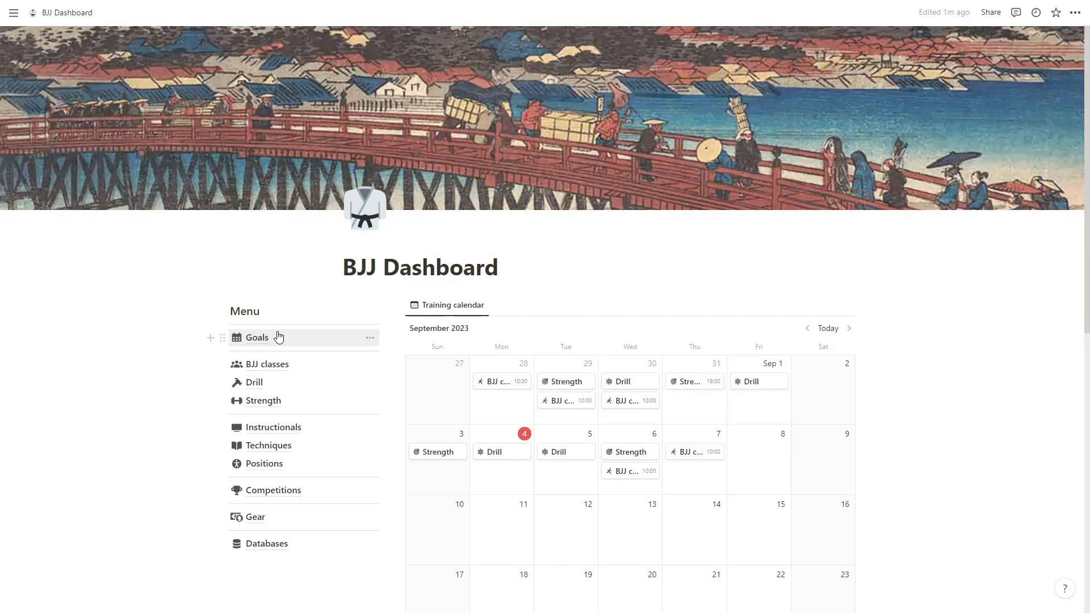
- Open the Goals page and review its short-term goals, long-term goals and archive section
click(279, 338)
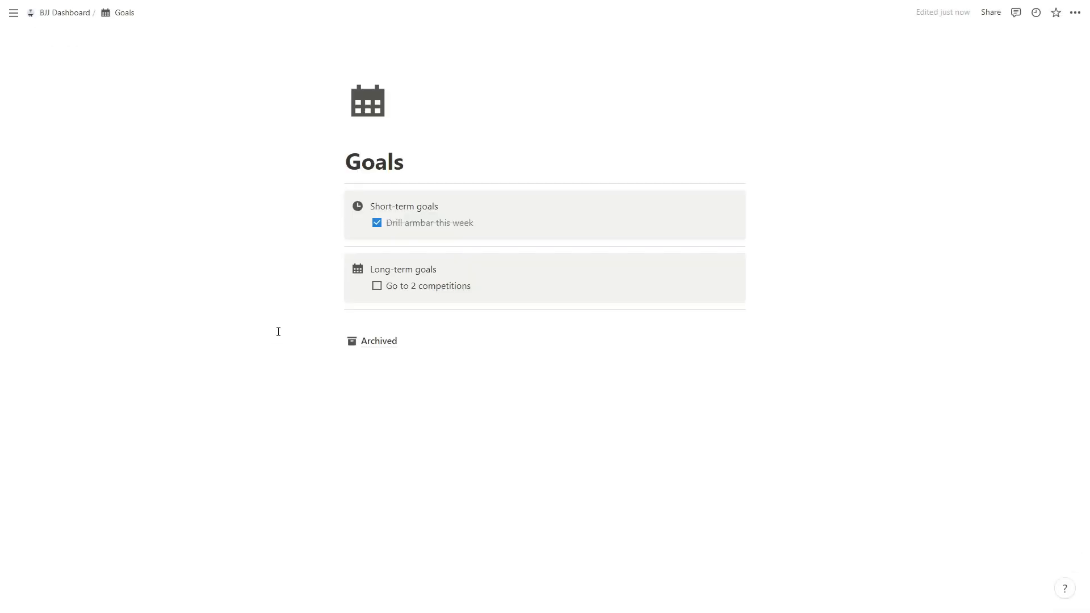
drag(363, 222, 375, 344)
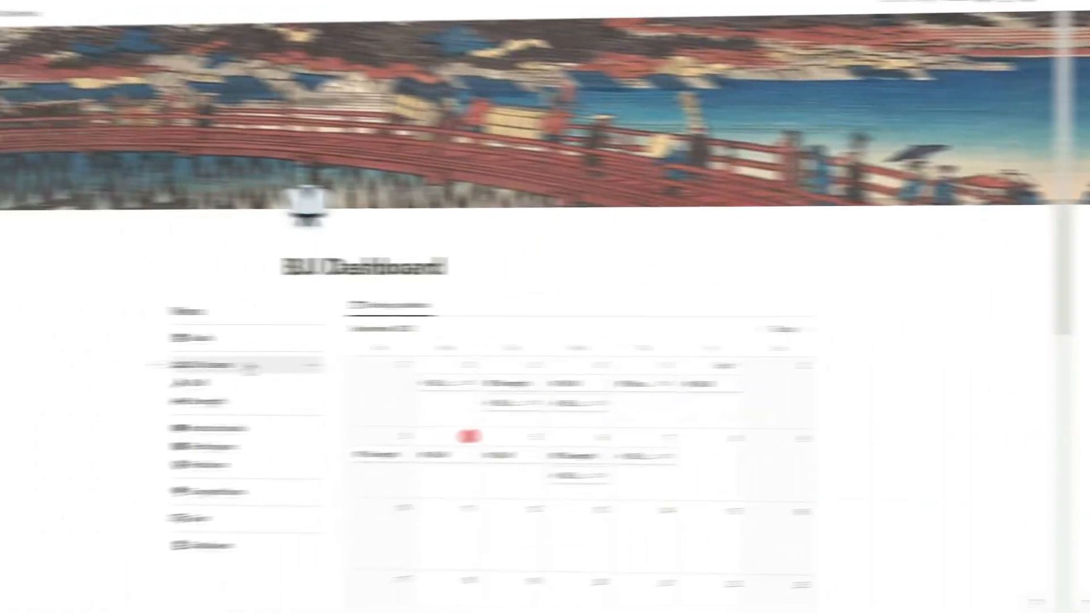
- Log a new class on the BJJ classes page and look over its achievement checklist and personal notes
click(306, 365)
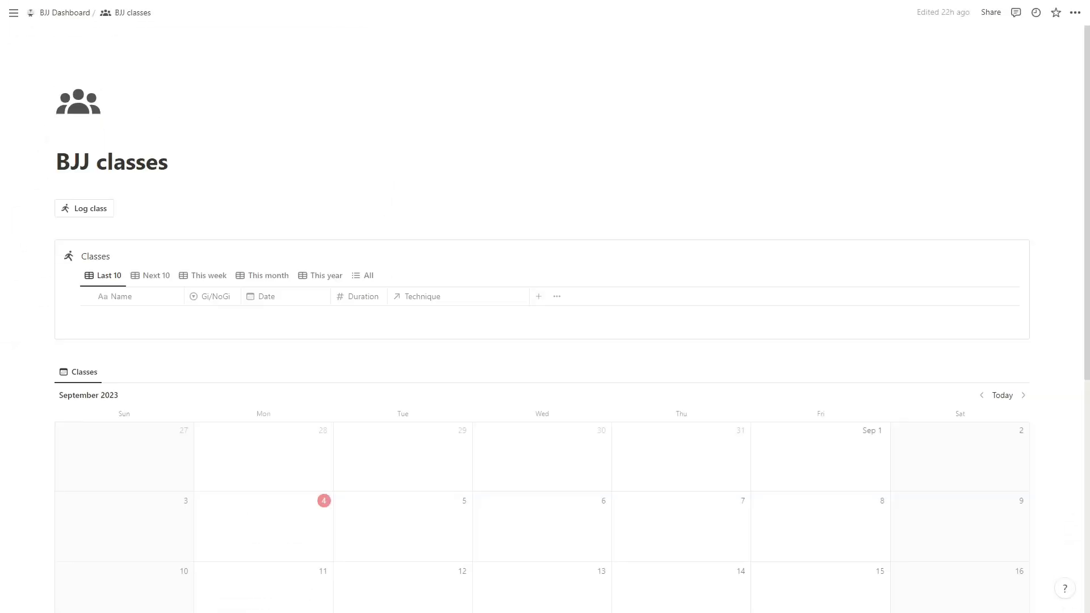
click(96, 212)
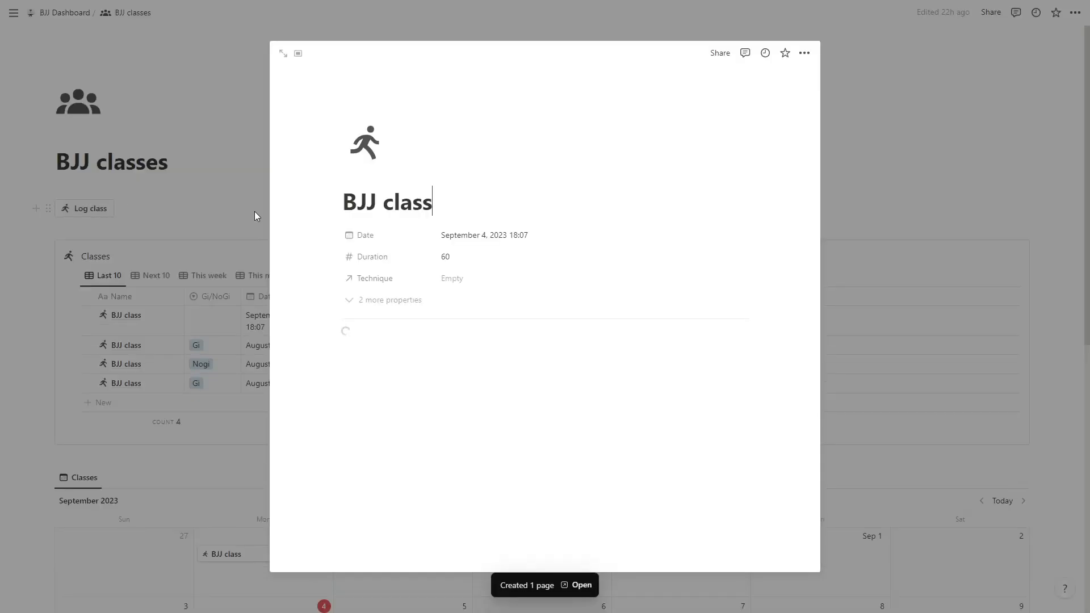
drag(479, 204, 358, 204)
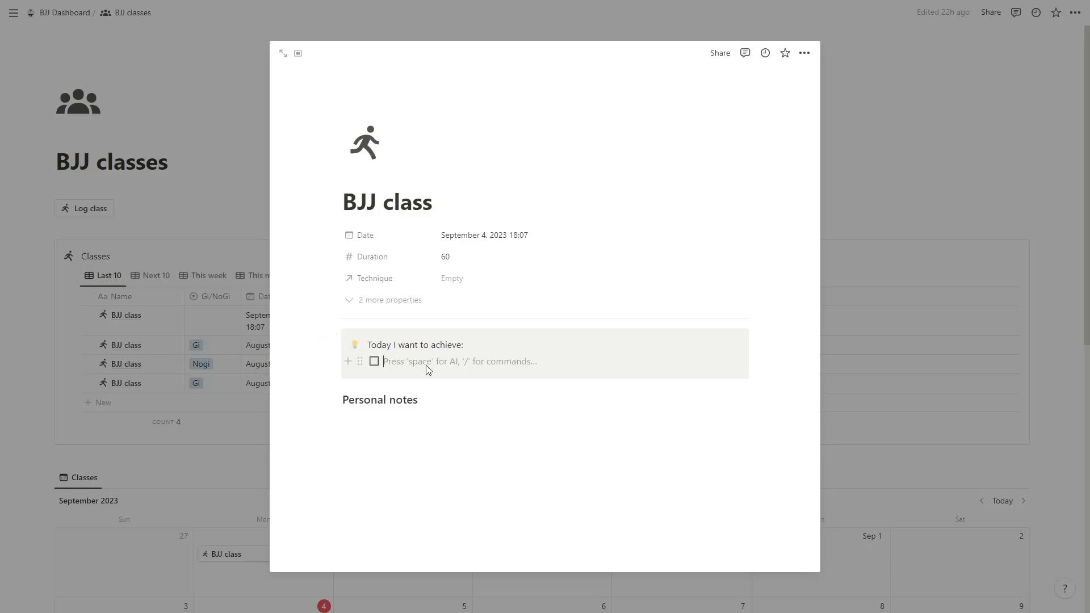
click(417, 427)
click(207, 385)
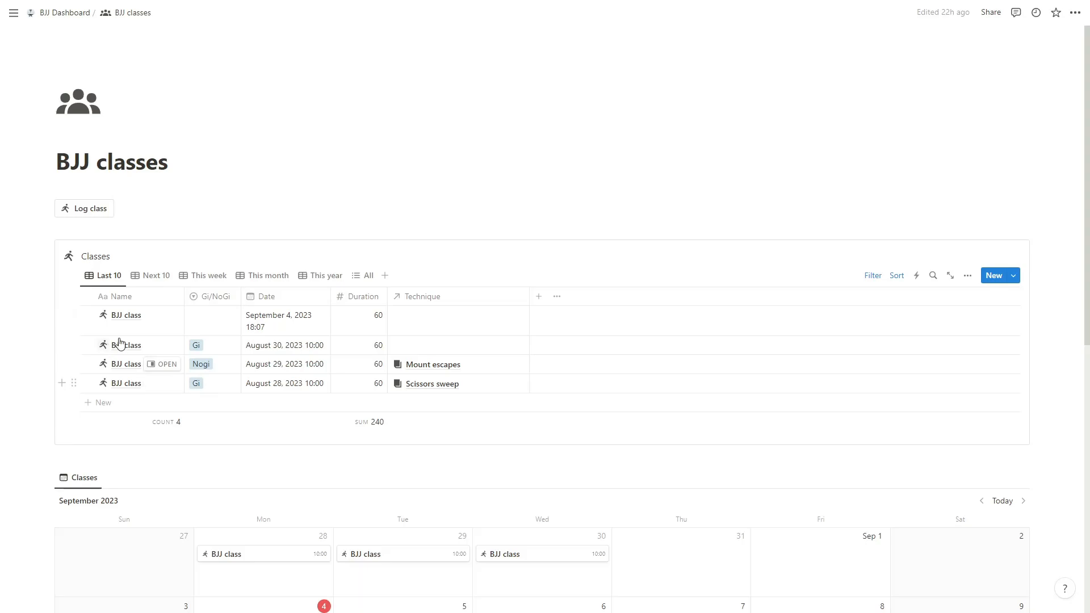
- Mark the September 4 class as Gi and check its date field
click(211, 319)
click(224, 355)
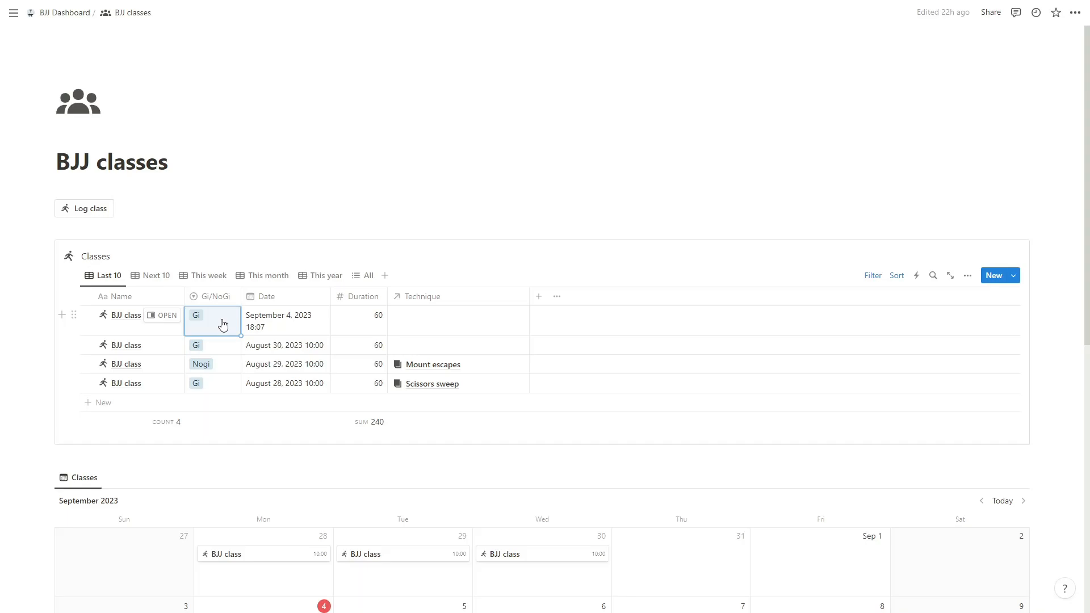
click(269, 330)
key(Escape)
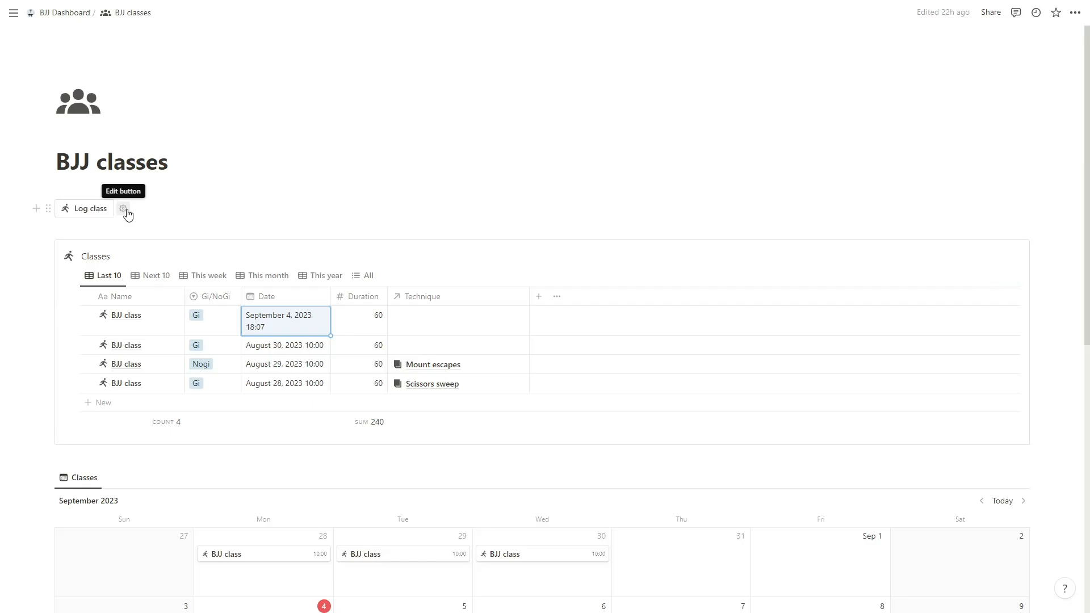
- Inspect the Log class button's configuration, including its preset duration, and close it
click(124, 209)
click(175, 387)
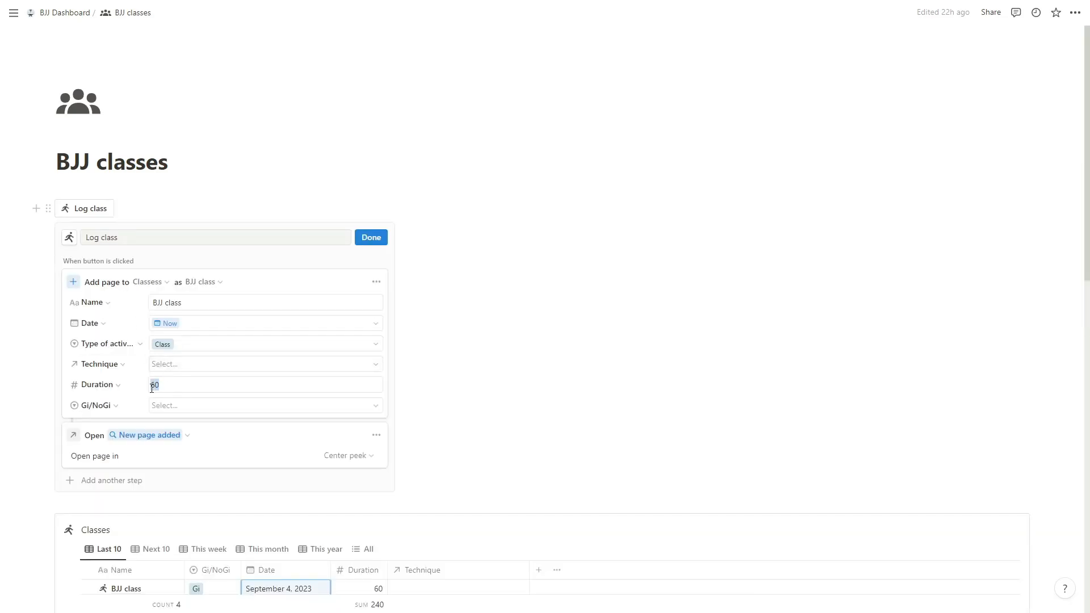
click(369, 237)
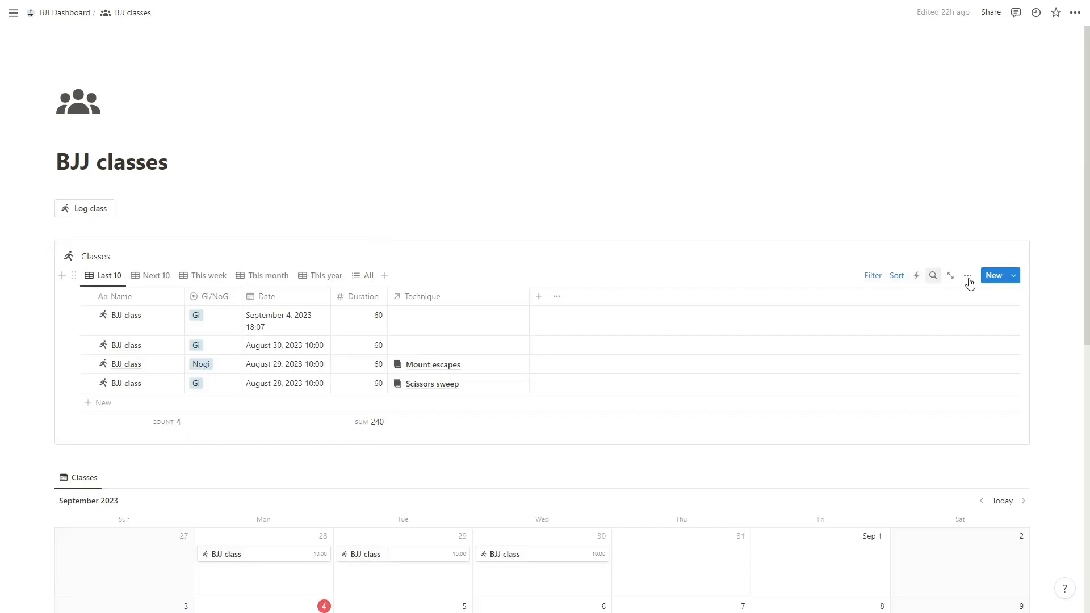
- Open the default BJJ class template of the Classes database for editing
click(1014, 276)
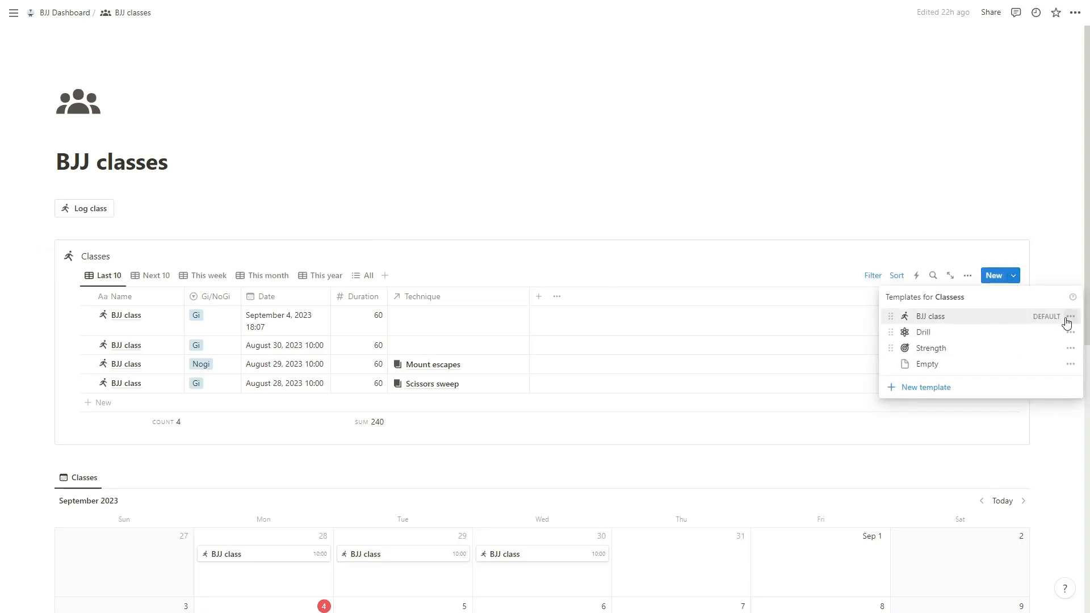
click(1070, 316)
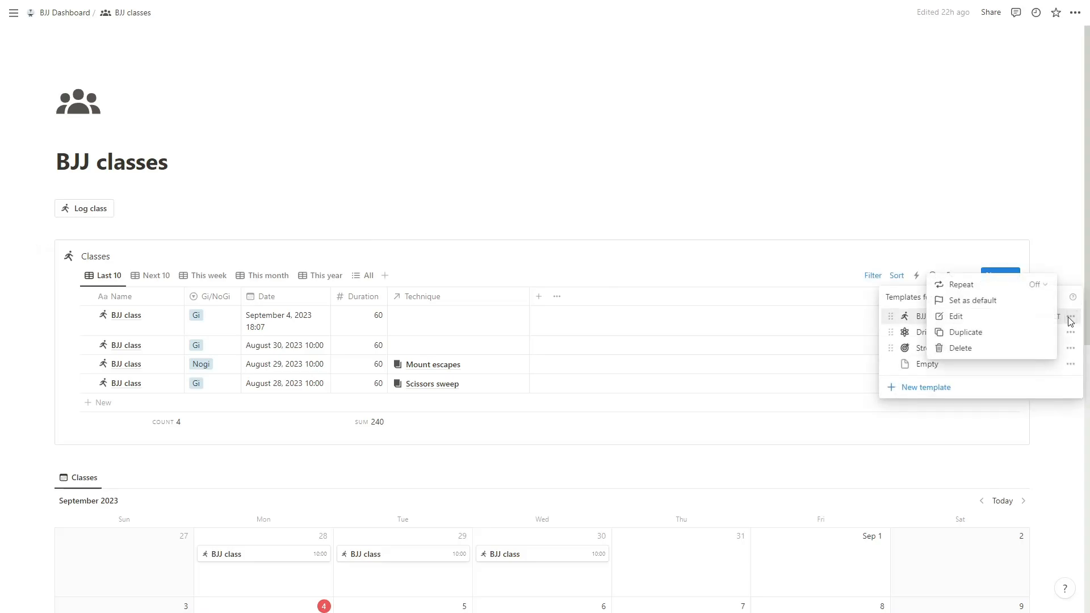
click(1038, 325)
click(945, 316)
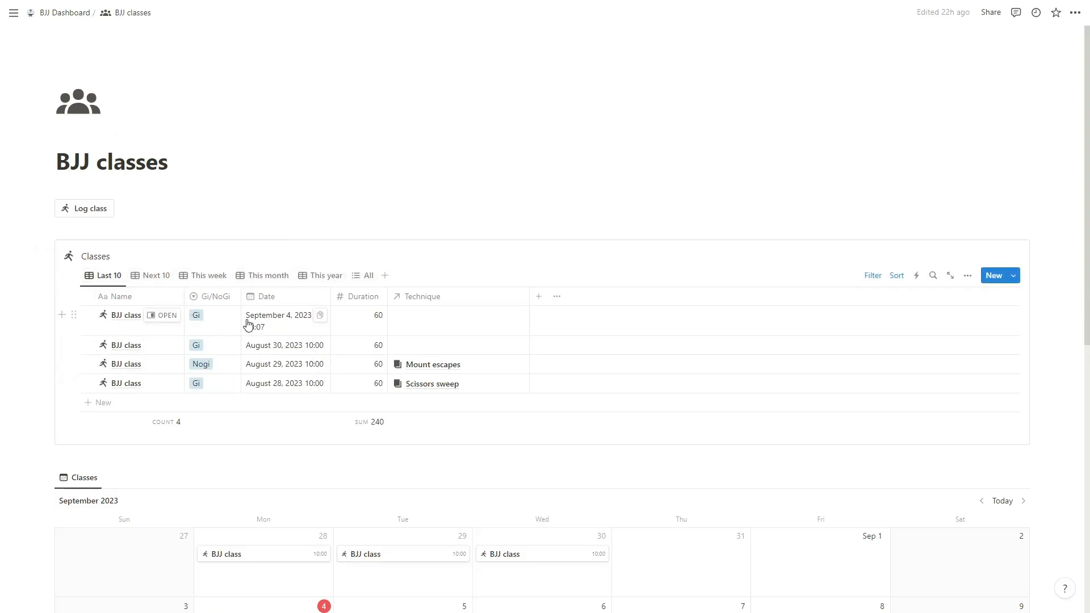
- Go through the Next 10, This week, This month, This year and All views and examine the class calendar
click(156, 277)
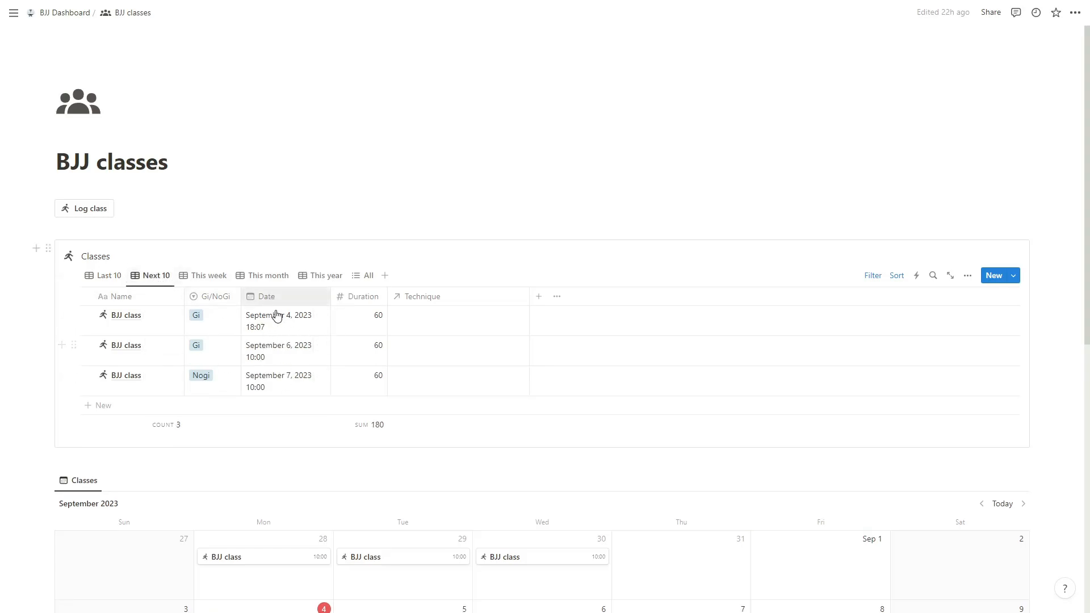
click(210, 276)
click(268, 275)
click(321, 275)
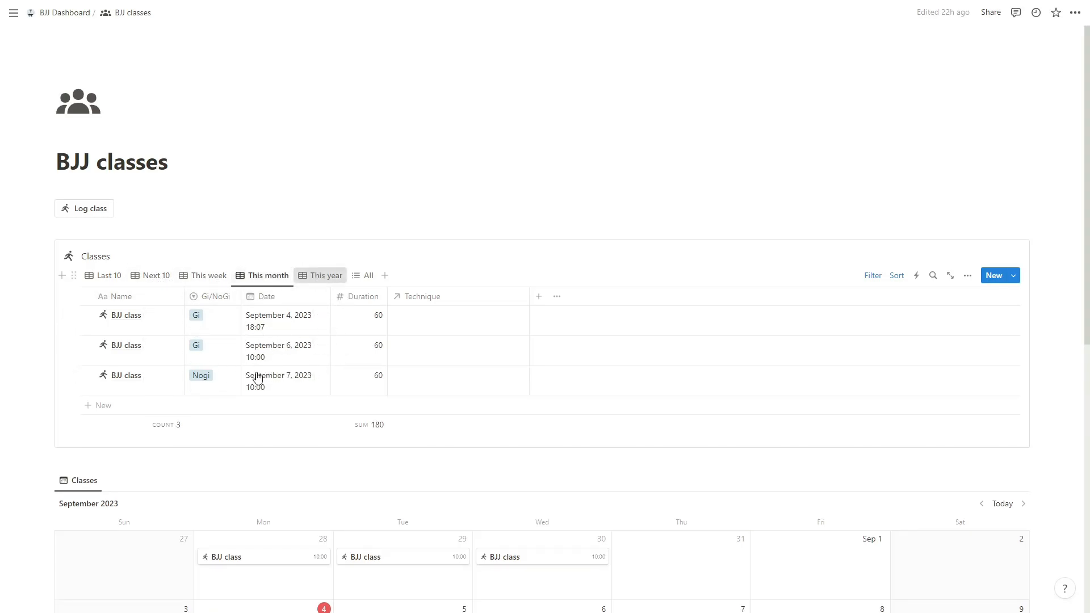
click(368, 279)
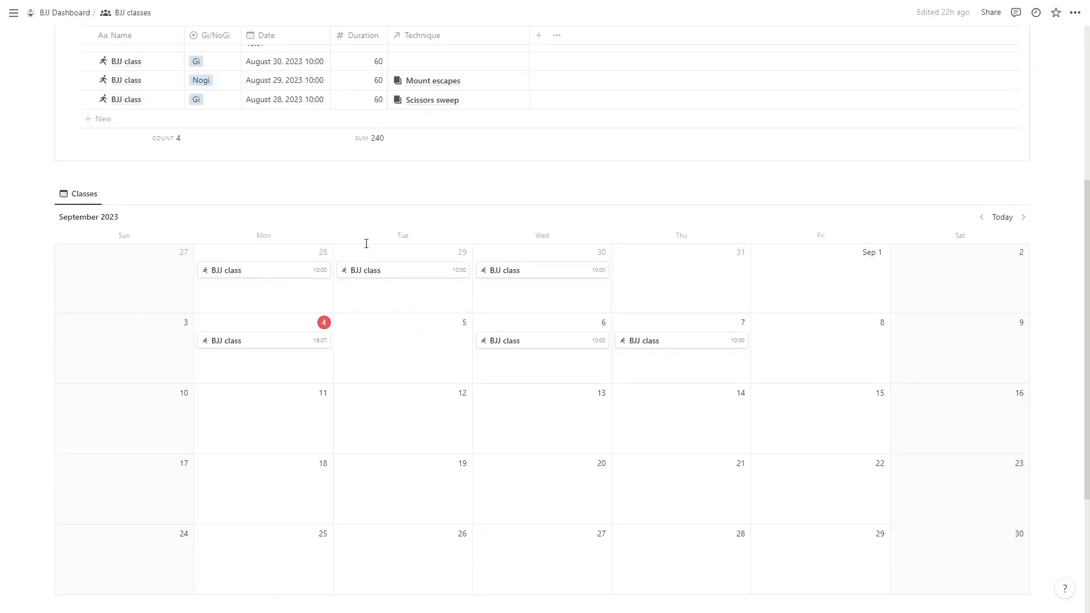
scroll(366, 243, down, 1)
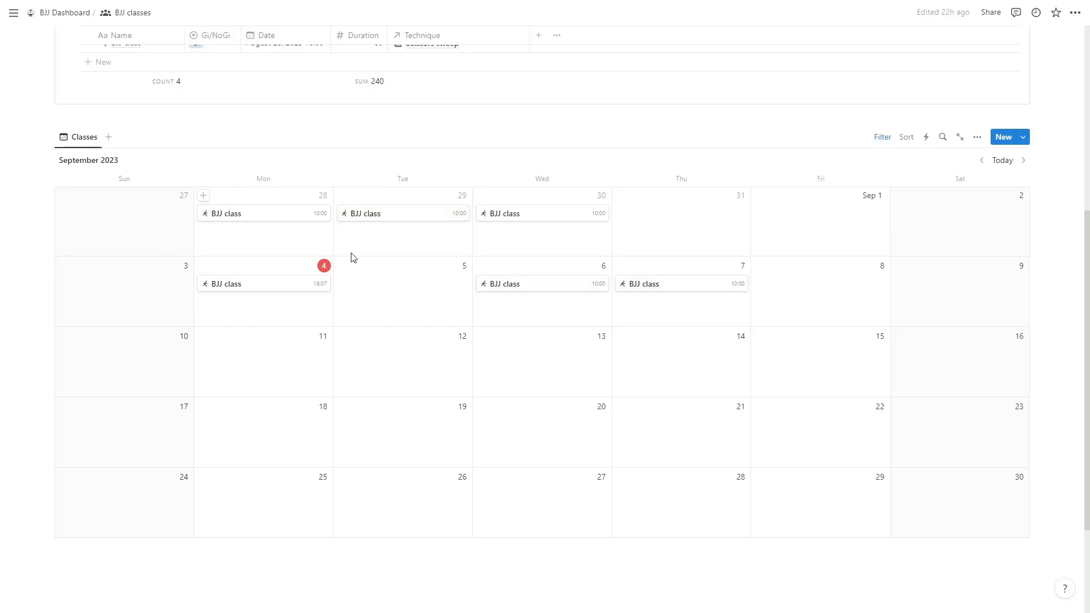
- Open the Drill page from the dashboard and examine the September 4 drill's plan and the drill calendar
click(64, 12)
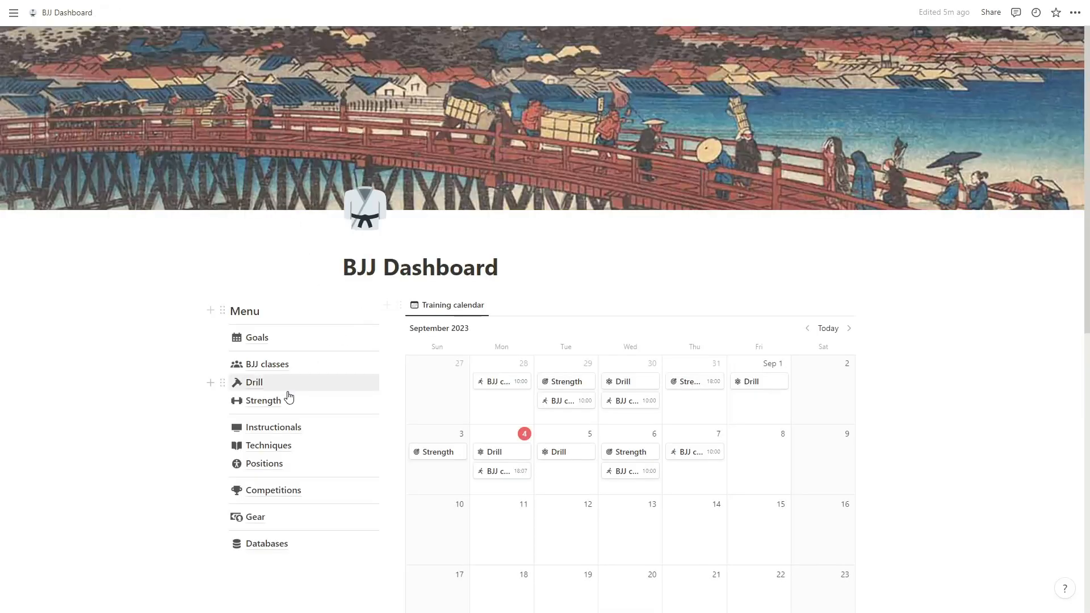
click(268, 390)
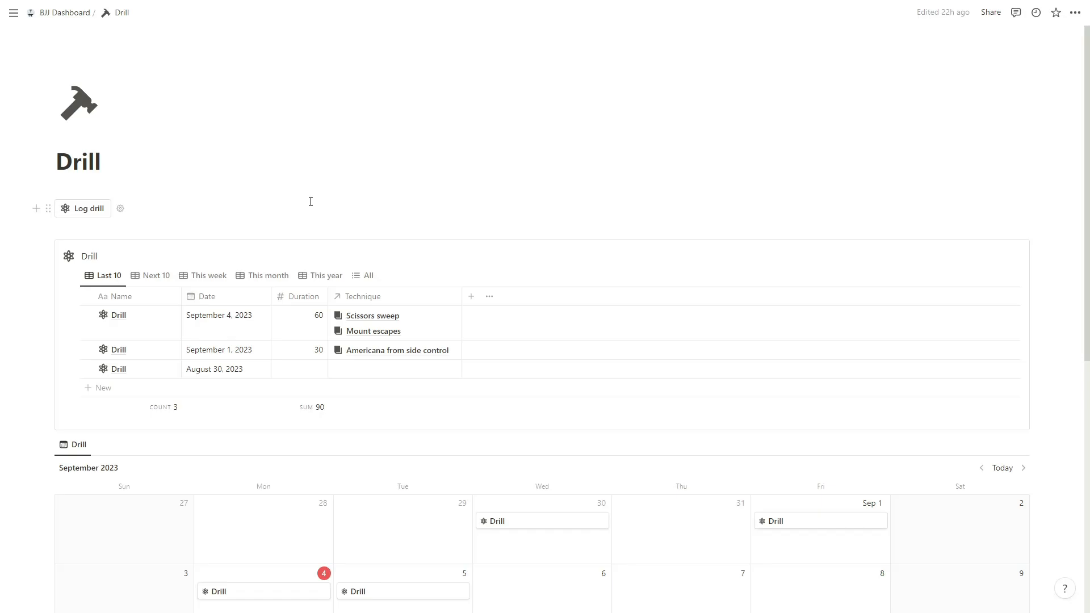
click(153, 314)
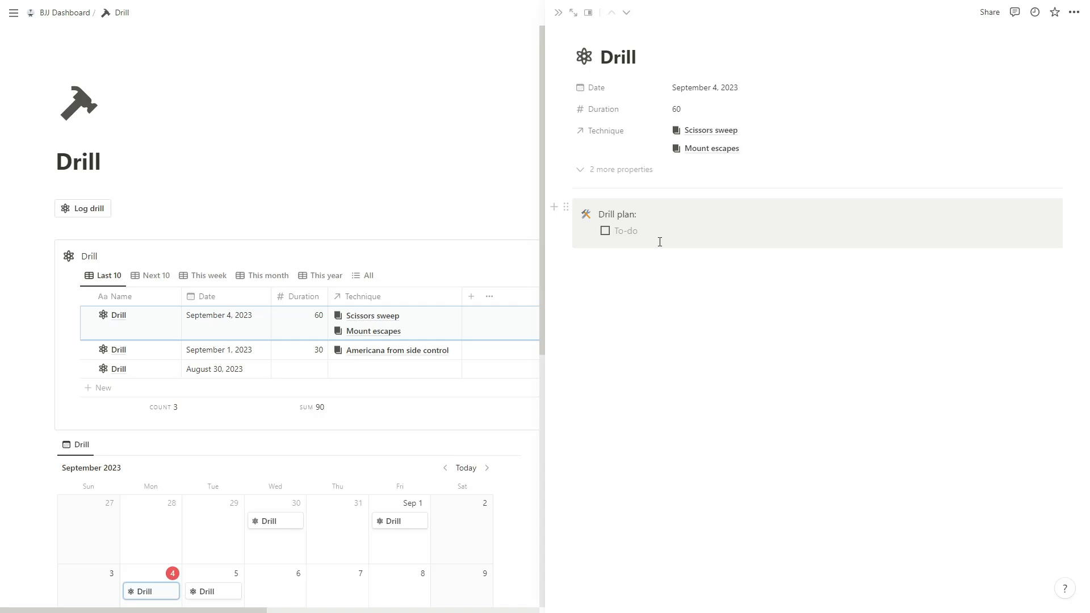
click(653, 236)
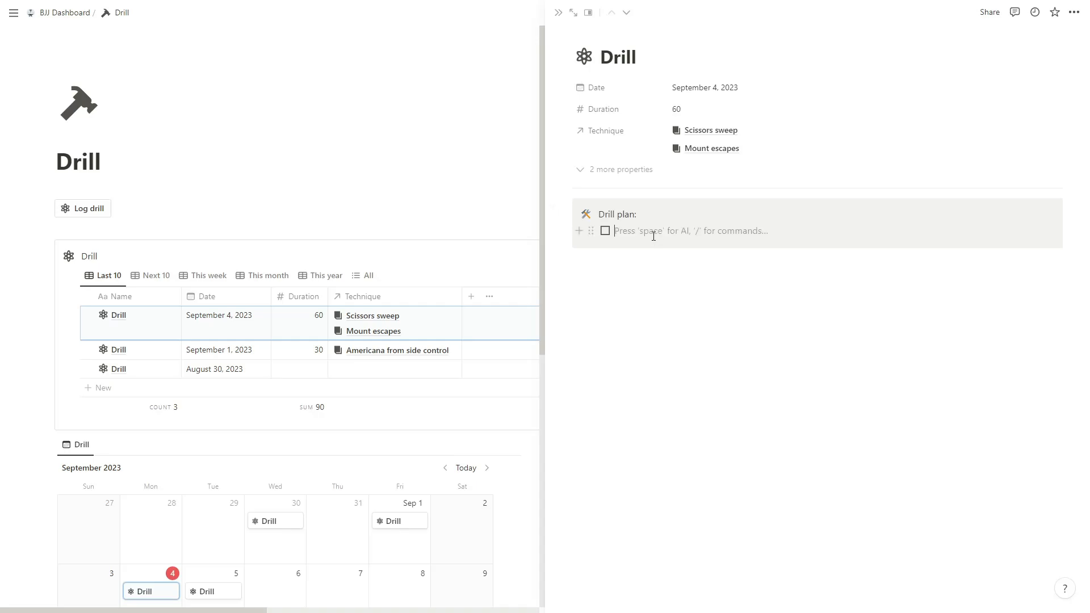
click(467, 375)
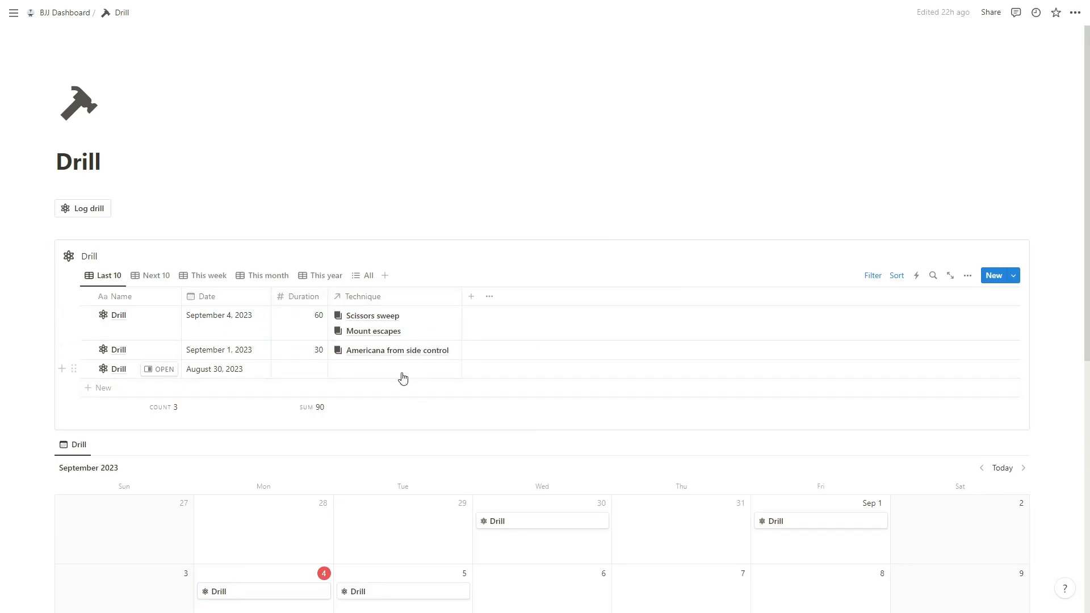
scroll(786, 431, down, 7)
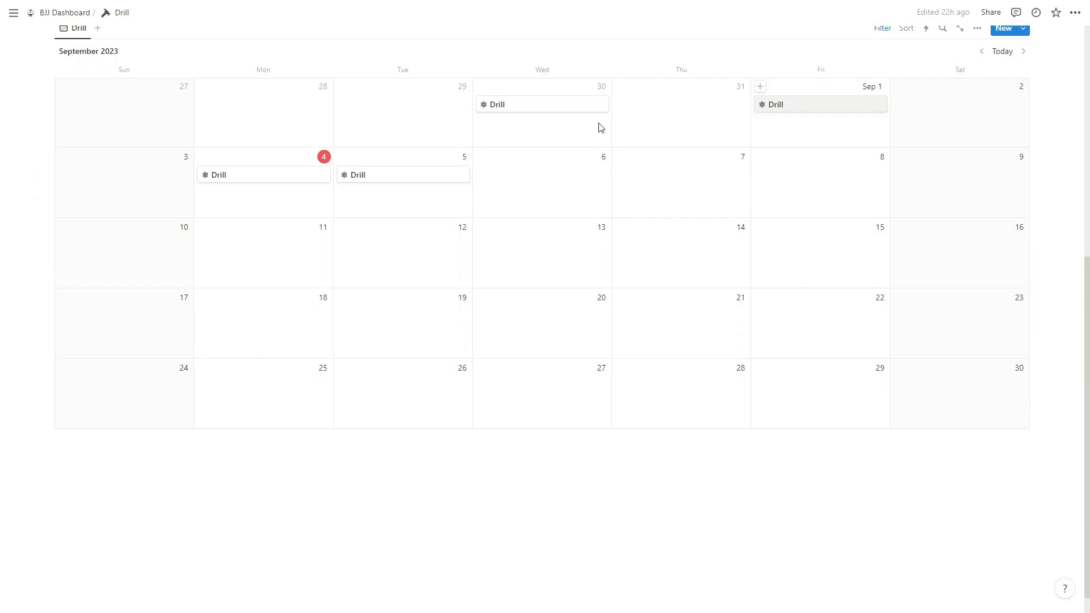
- Open the Strength page from the dashboard and examine the exercise checklist of the September 3 session
click(56, 12)
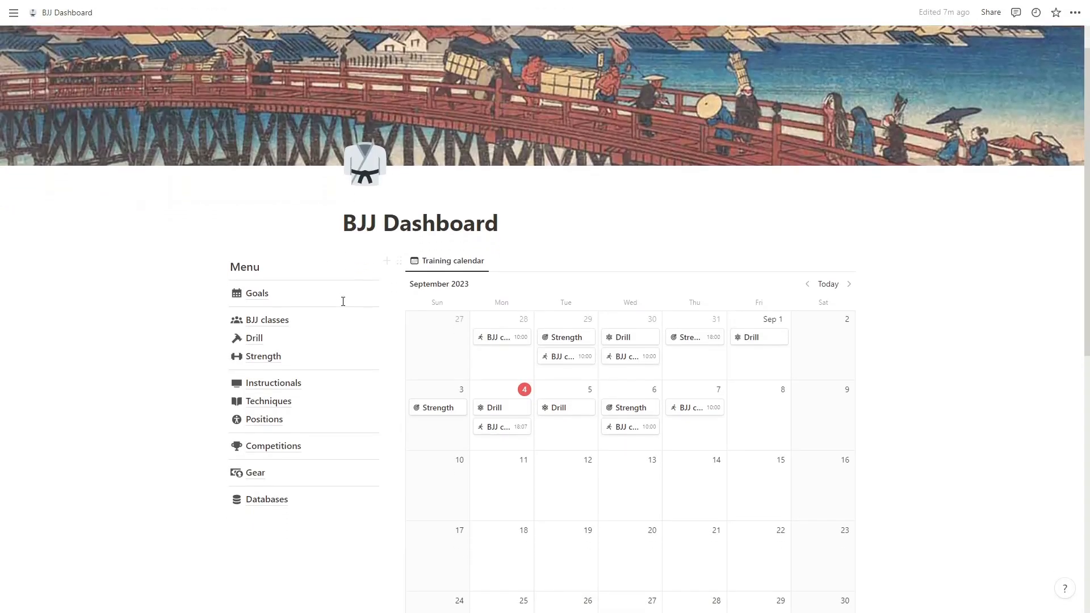
click(317, 346)
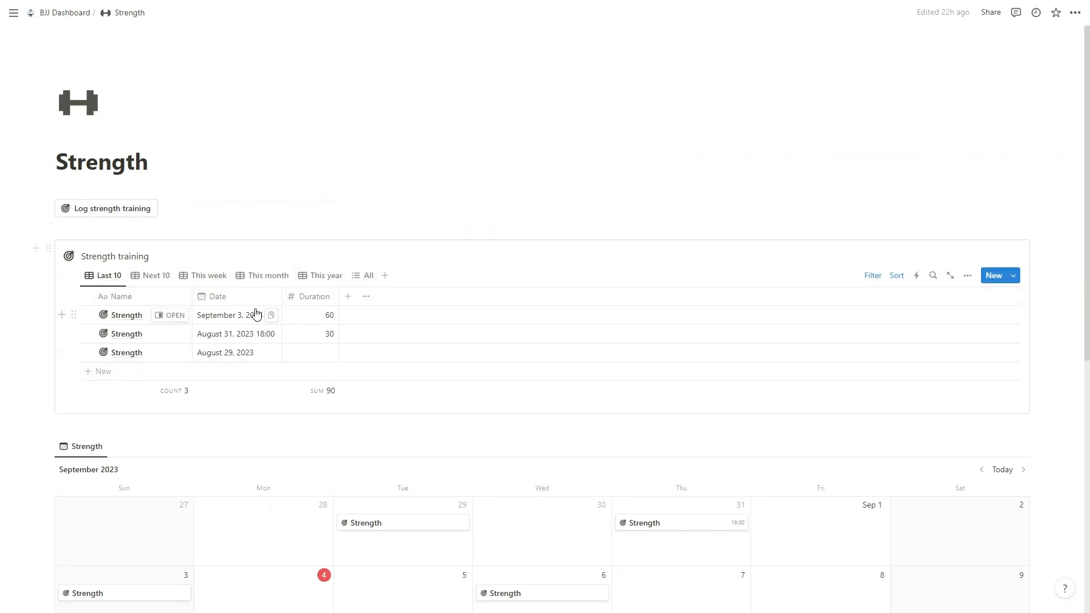
click(170, 316)
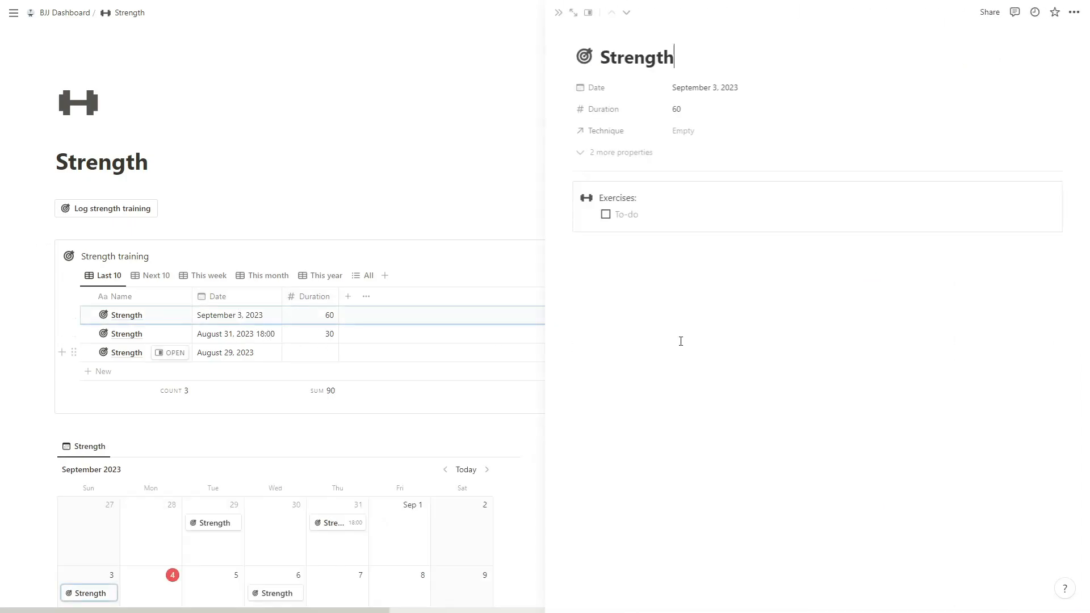
click(639, 214)
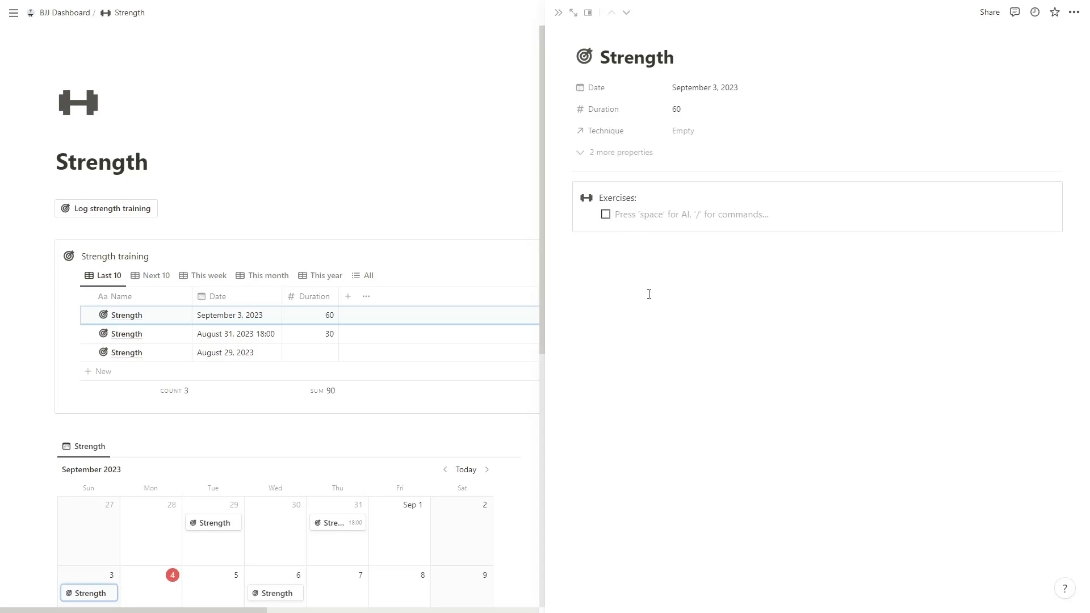
click(559, 12)
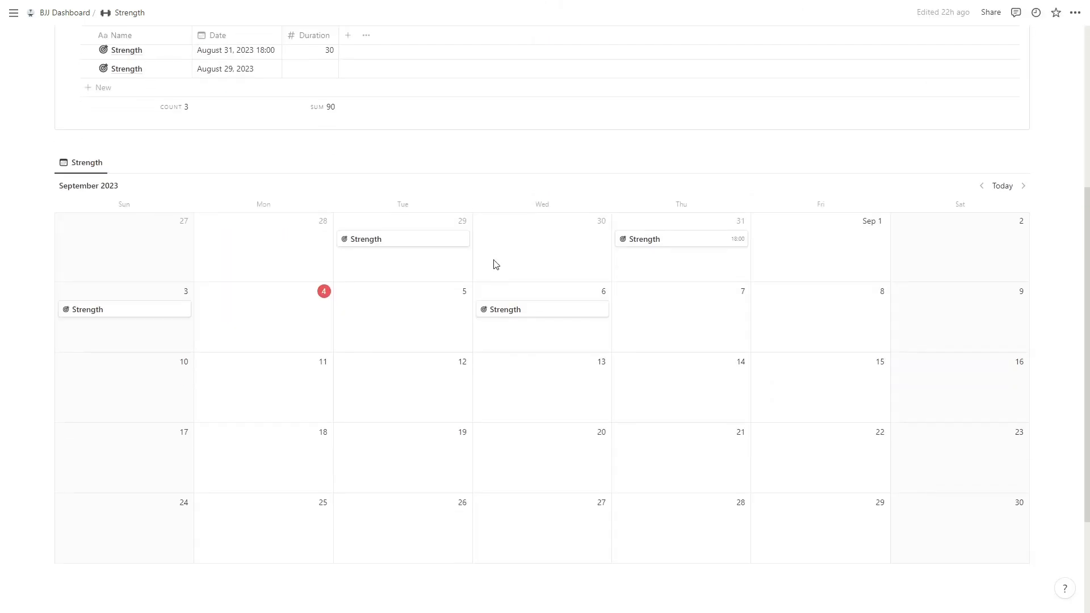
- Open the Instructionals page from the dashboard and inspect the platform and technique fields of Foundations 1: Escapes
key(alt+Left)
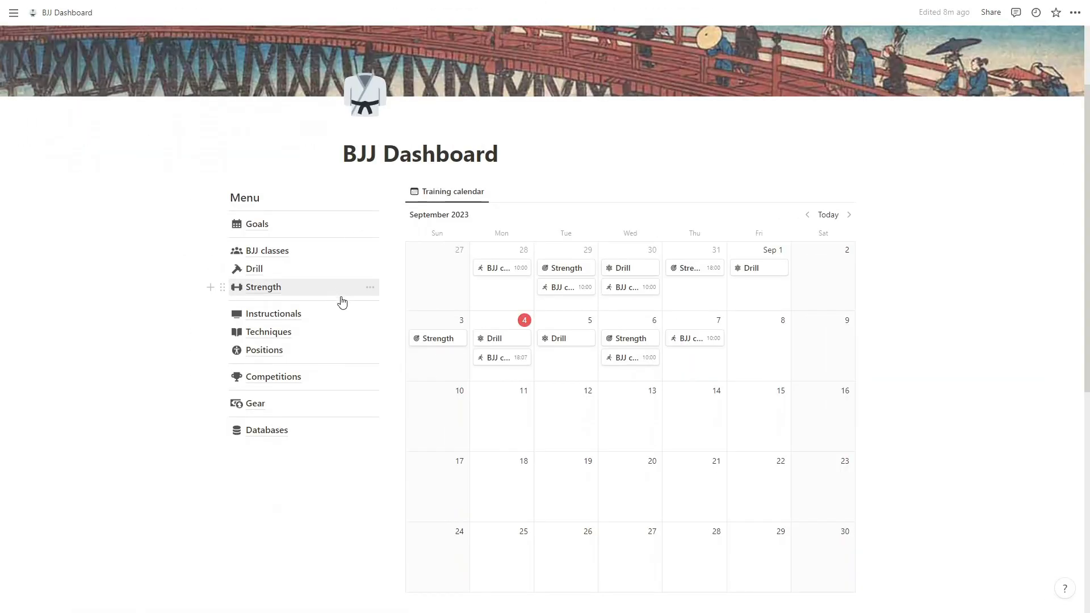
click(319, 316)
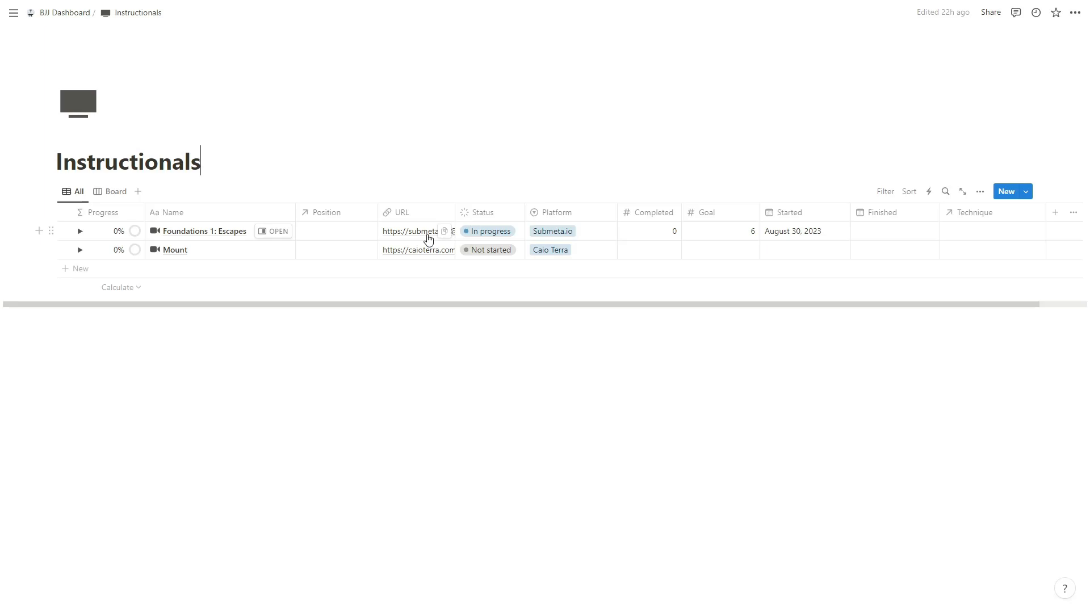
click(552, 237)
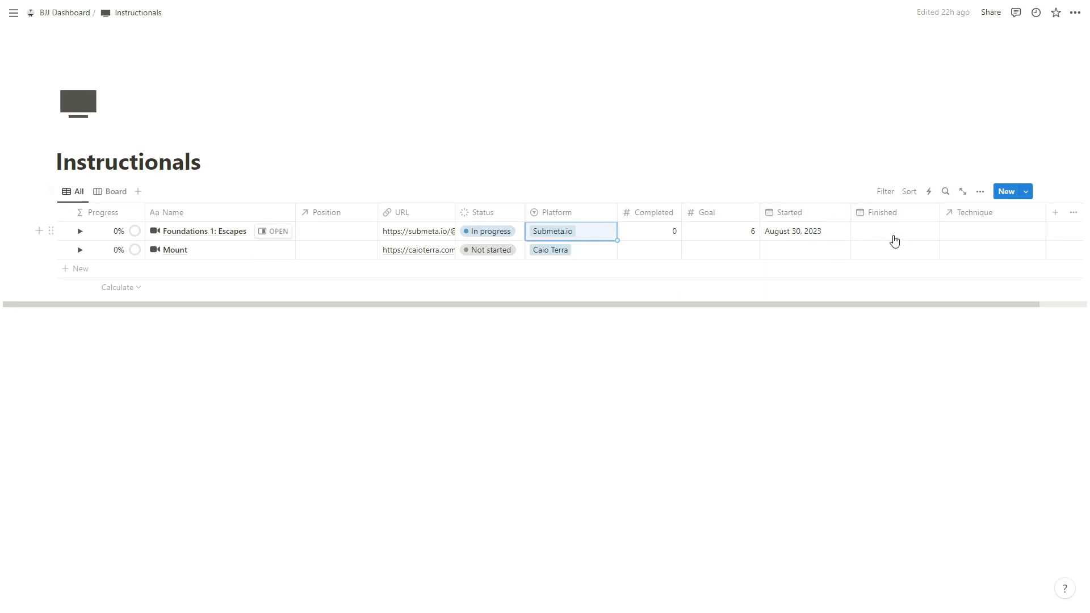
click(988, 239)
click(903, 201)
click(142, 319)
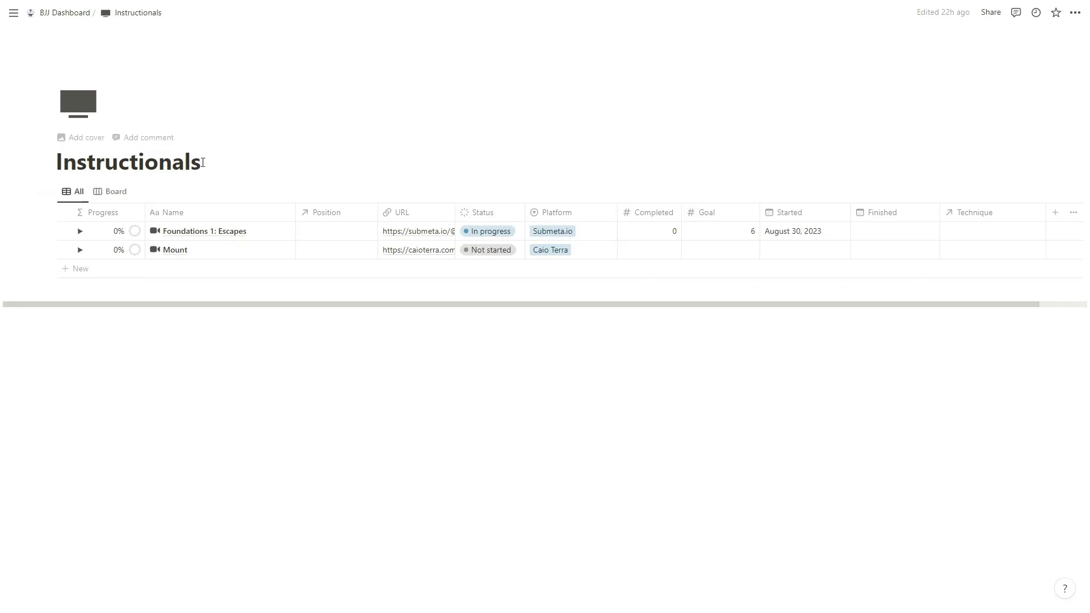
- Expand the Foundations 1: Escapes sub-items and set the completed count of Introduction to foundations to 2
click(80, 232)
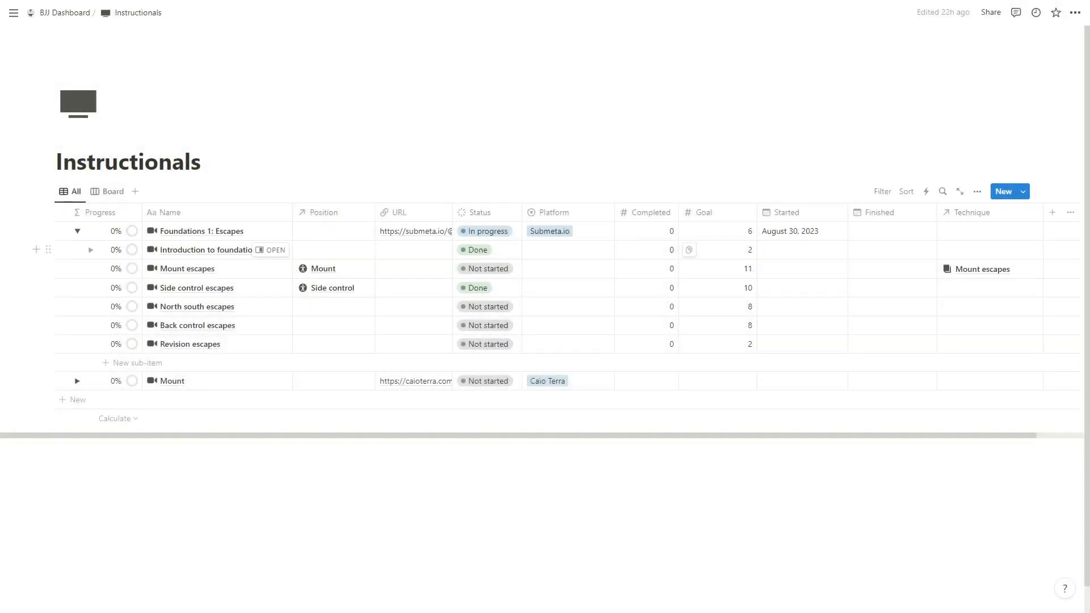
click(660, 255)
click(670, 255)
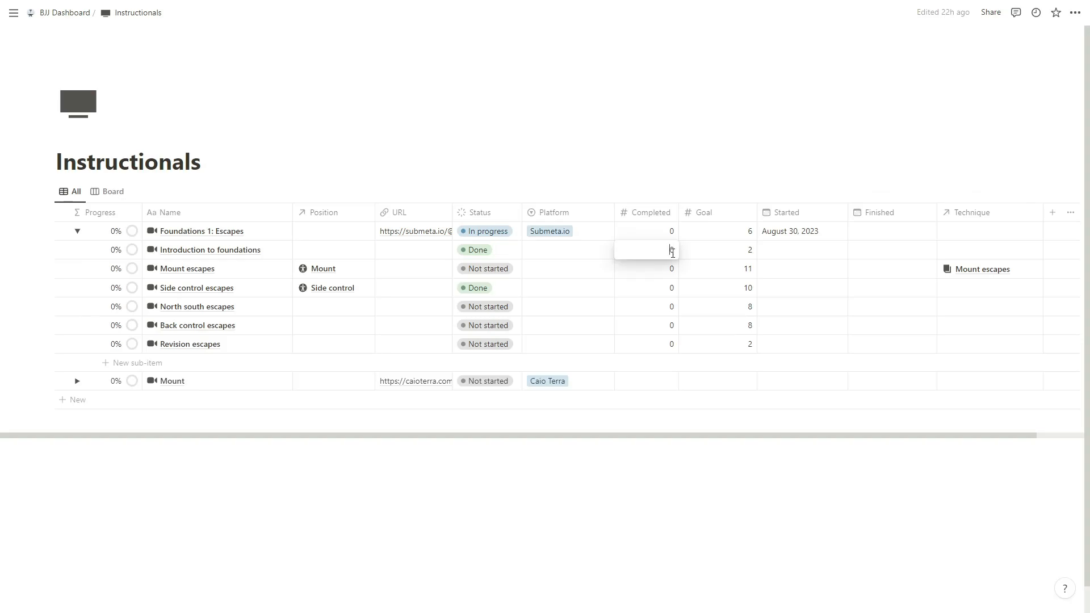
key(Delete)
text(2)
key(Return)
- Set the completed count of Mount escapes to 11
key(Down)
key(Return)
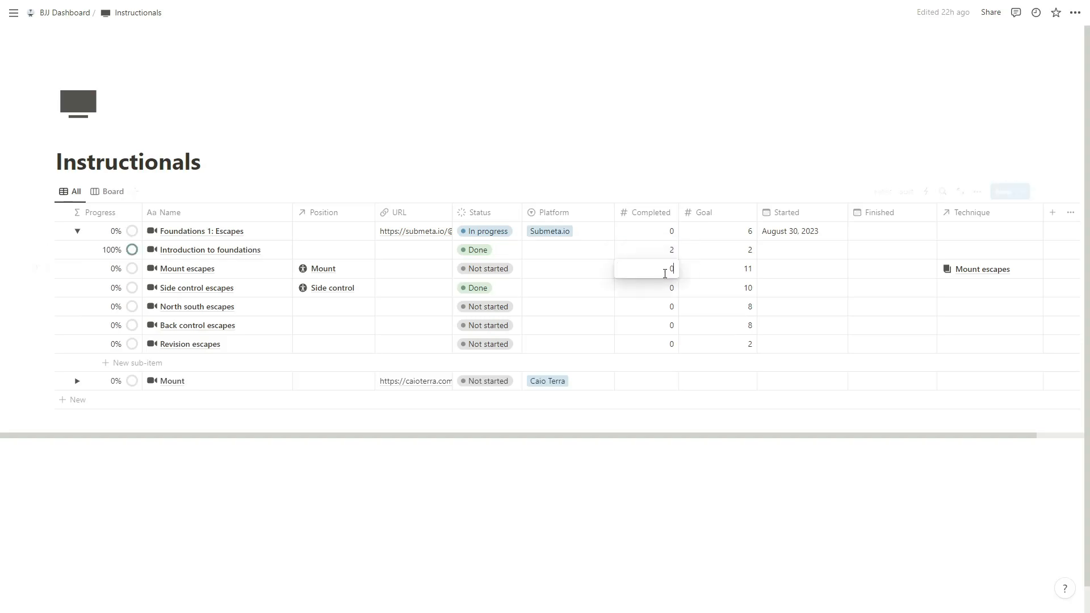
text(11)
key(Return)
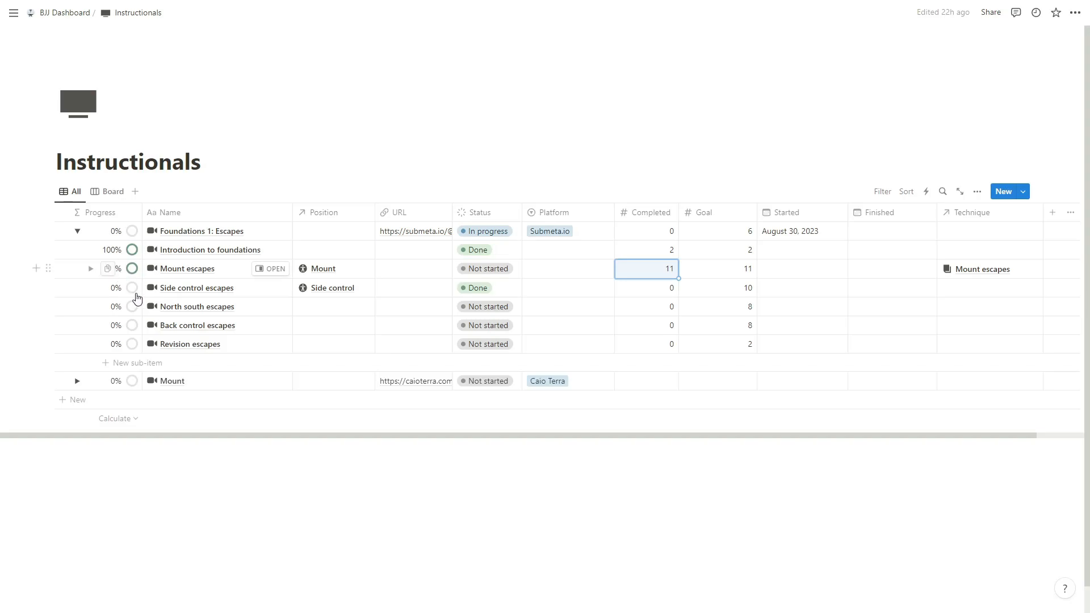
- Link North south escapes to the North South position and view the techniques available for linking to it
click(319, 308)
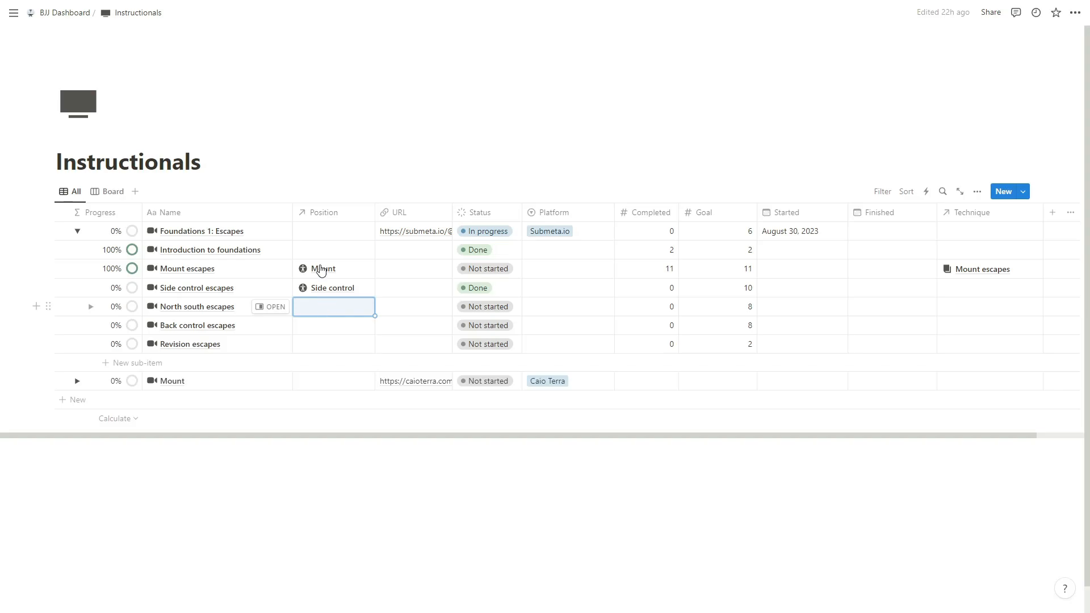
click(331, 308)
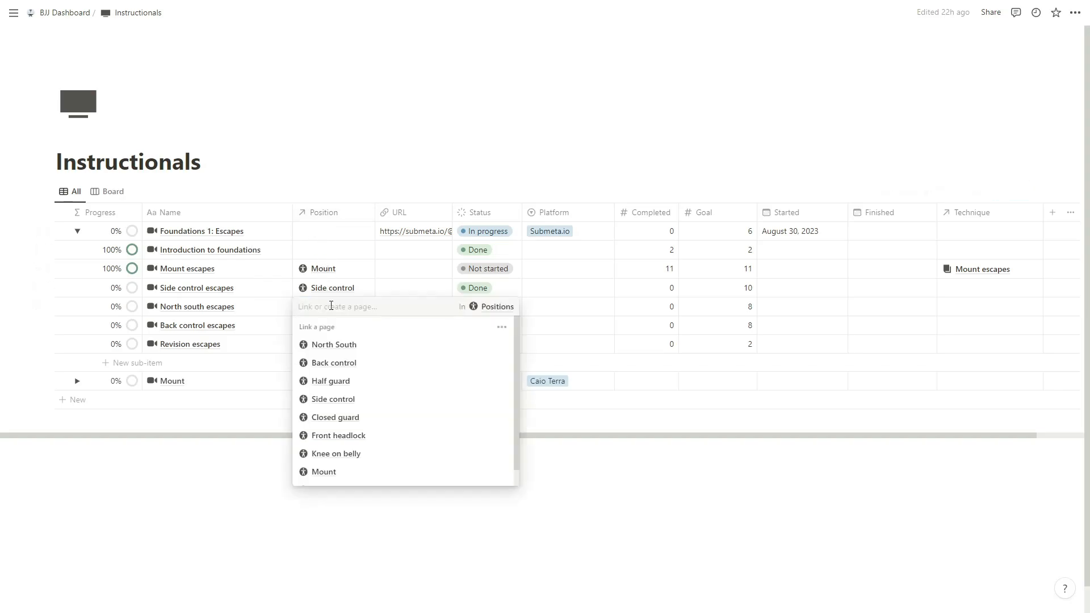
text(norh)
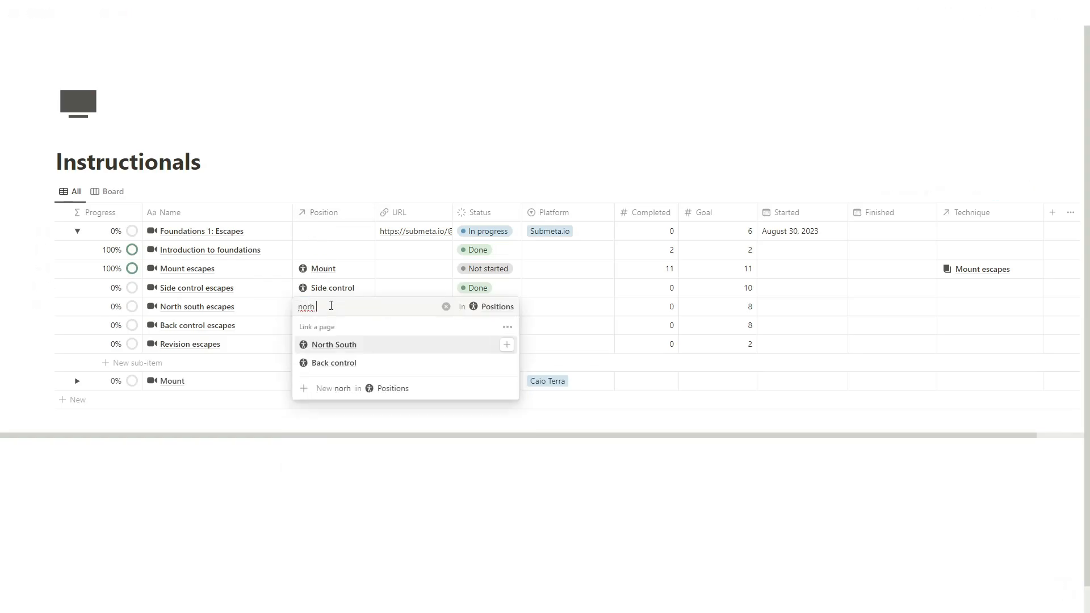
click(400, 345)
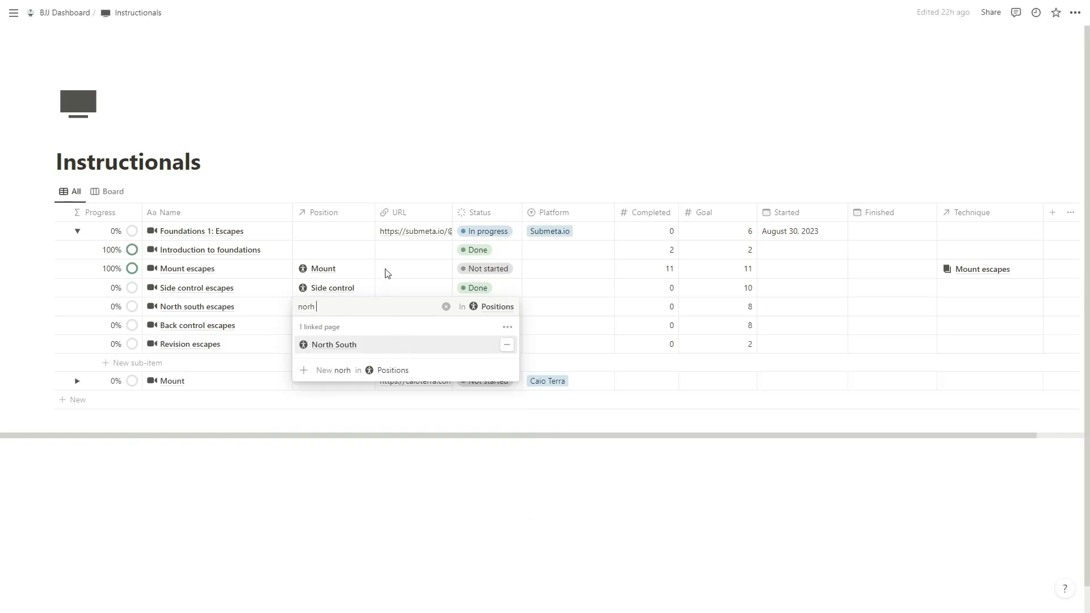
click(384, 275)
click(956, 314)
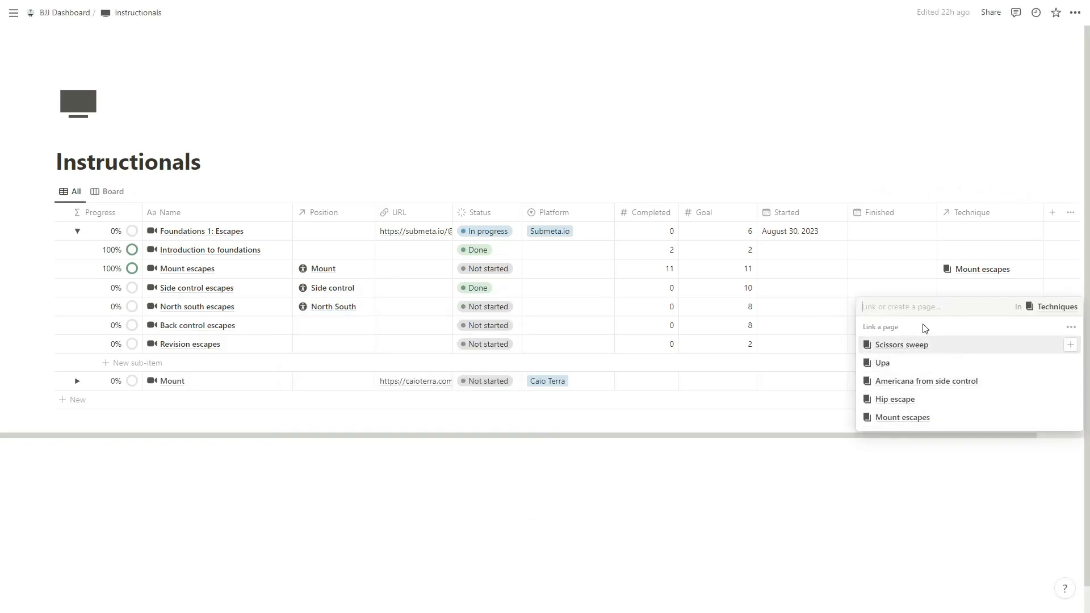
key(Escape)
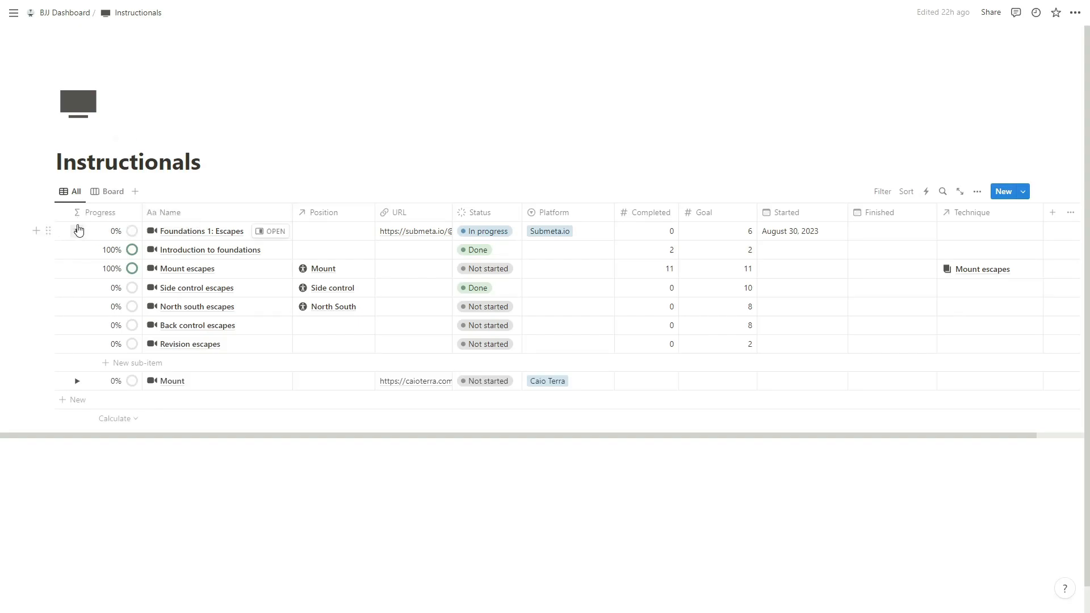
- Collapse Foundations 1: Escapes and examine the nested sub-items of Mount and MOUNT DEFENSE, then collapse them
click(77, 231)
click(80, 250)
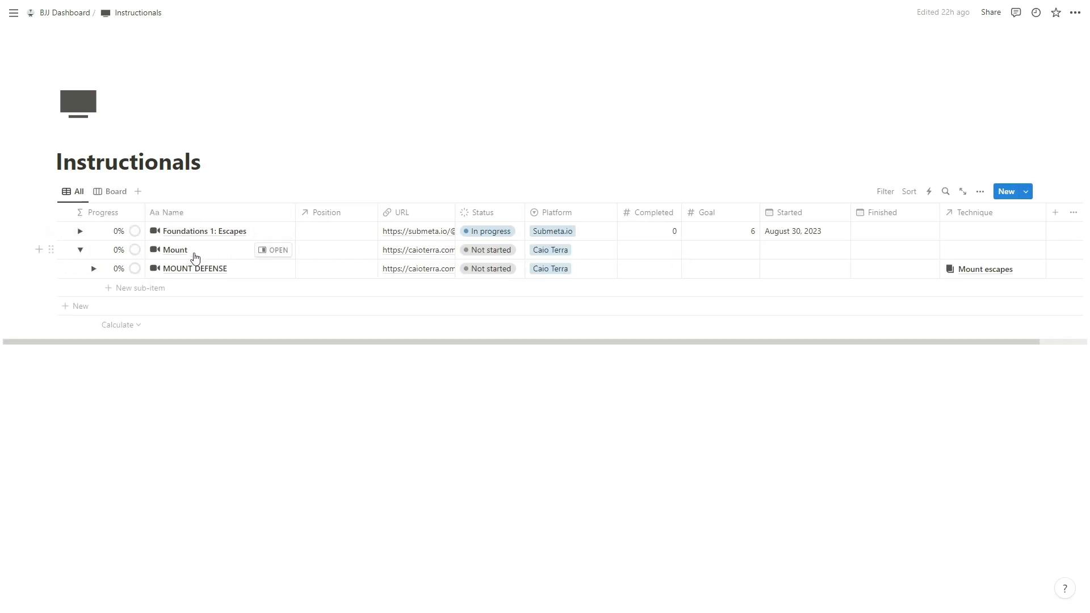
click(93, 269)
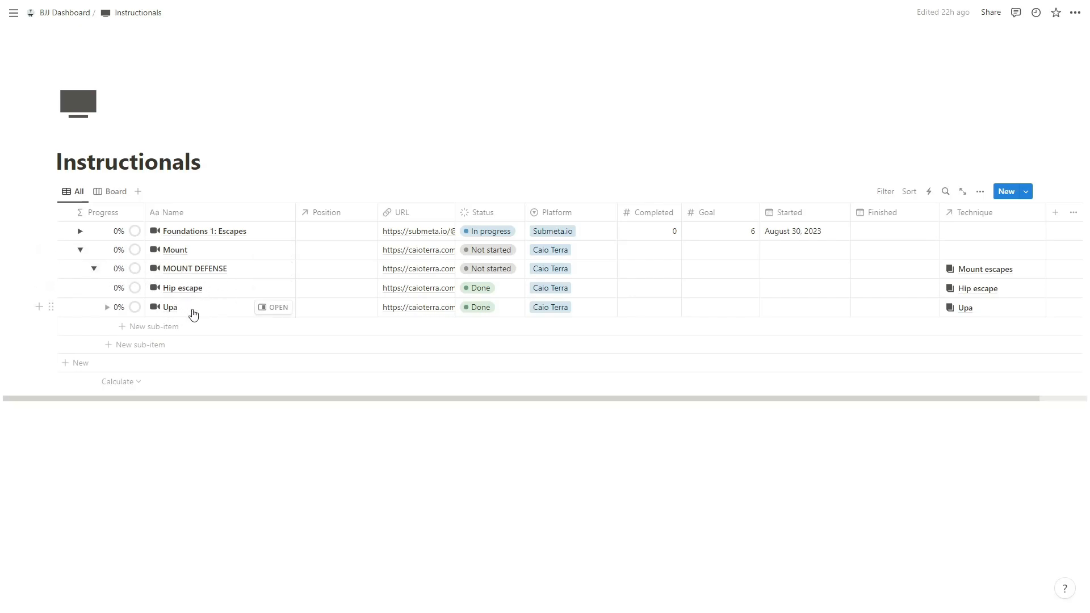
click(94, 269)
click(80, 250)
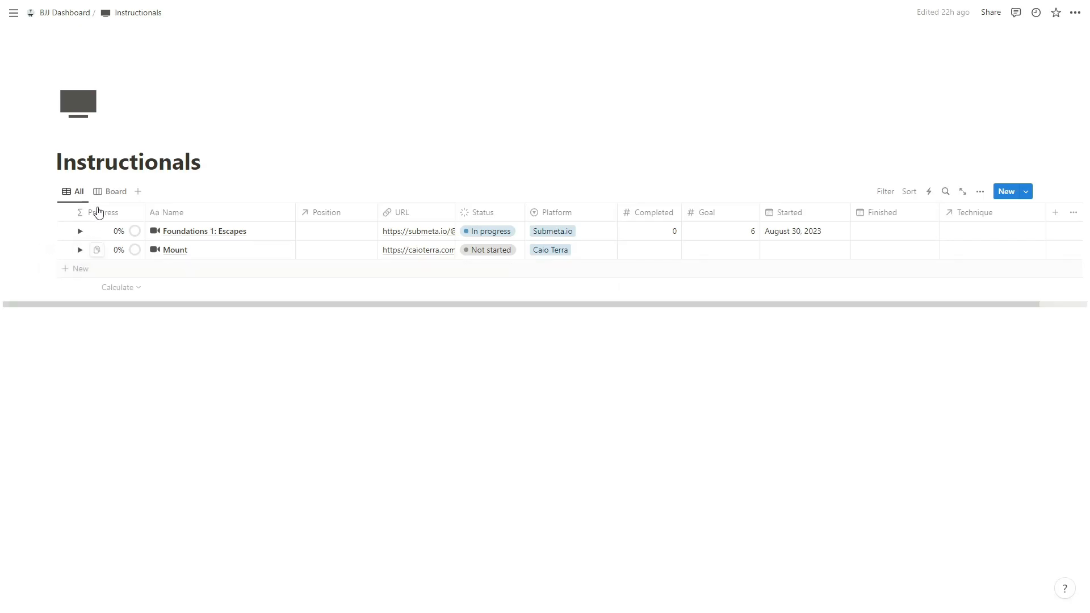
- Open the Techniques page from the dashboard and inspect the technique type options and the Mount escapes sub-items
click(64, 12)
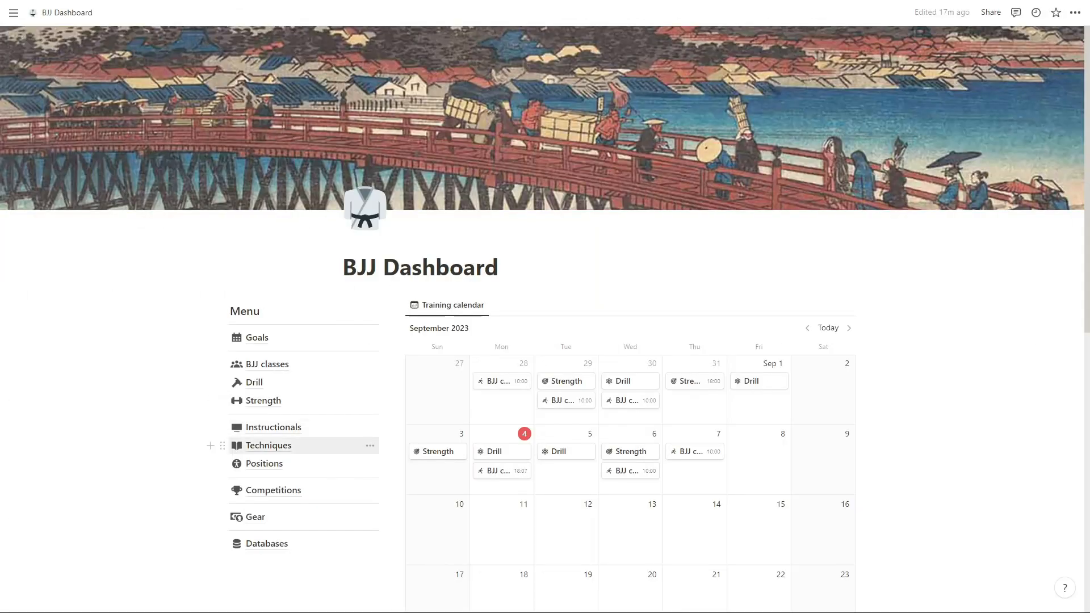
click(309, 445)
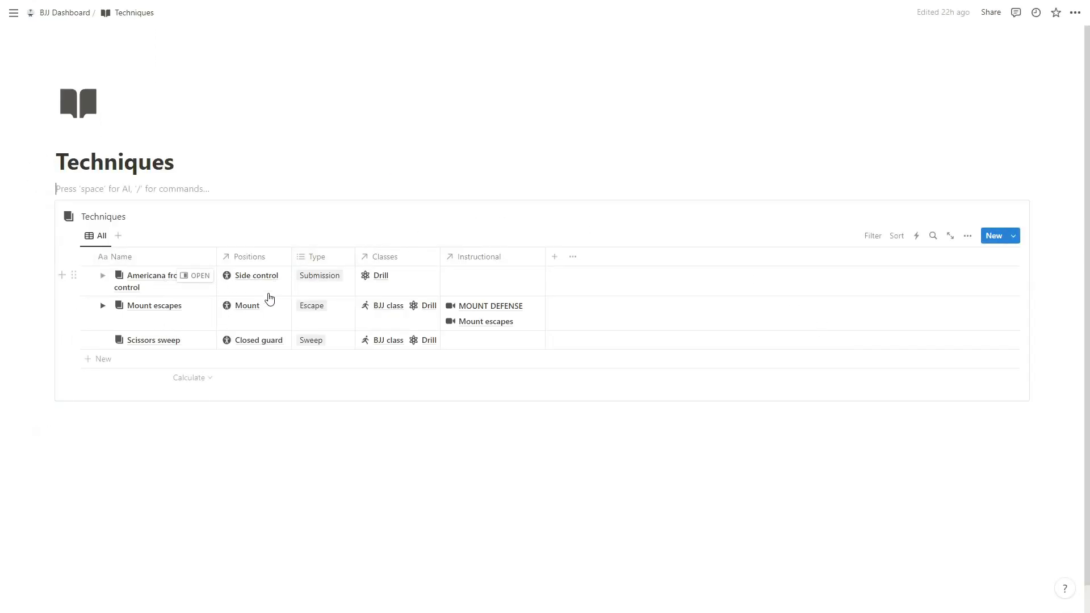
click(332, 290)
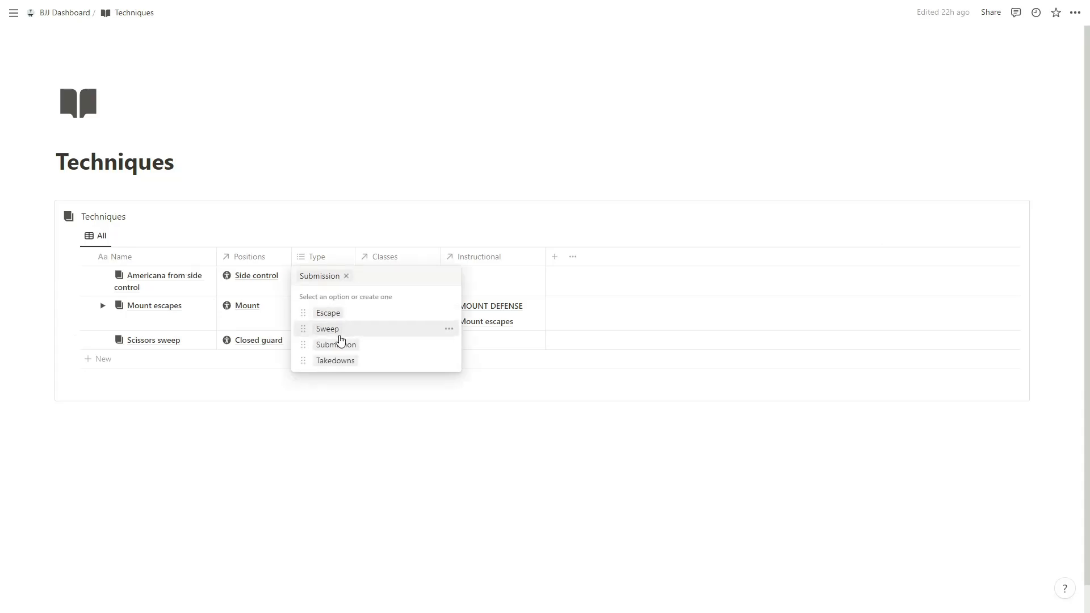
key(Escape)
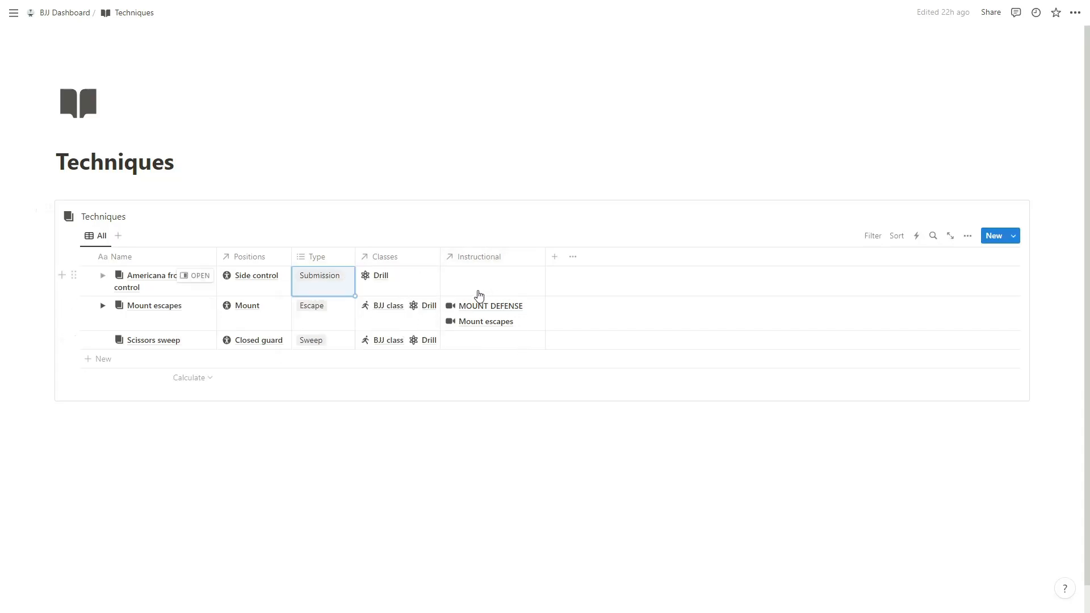
click(103, 305)
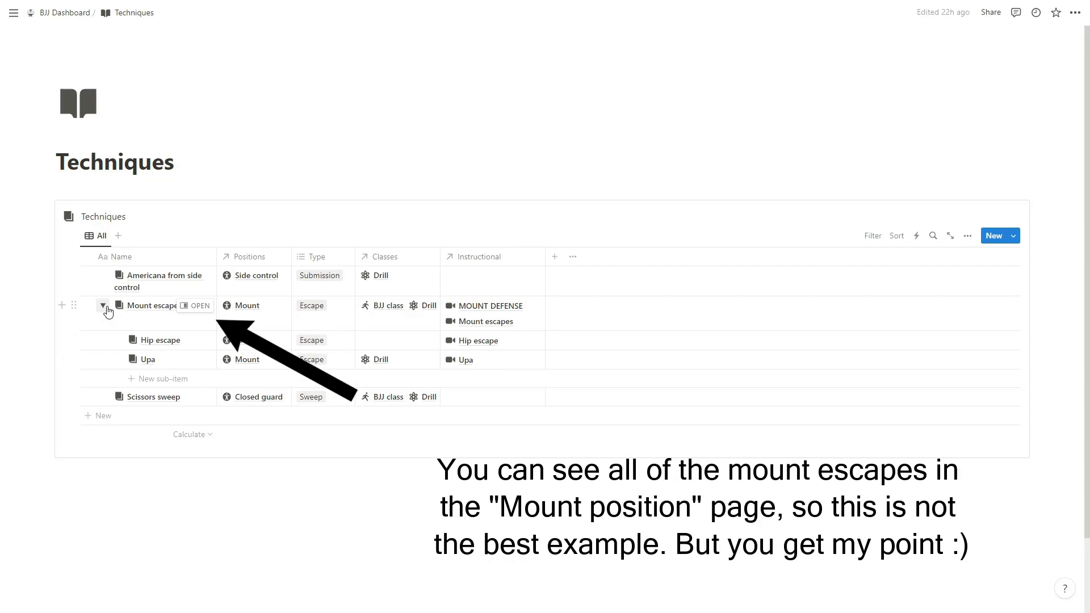
click(103, 307)
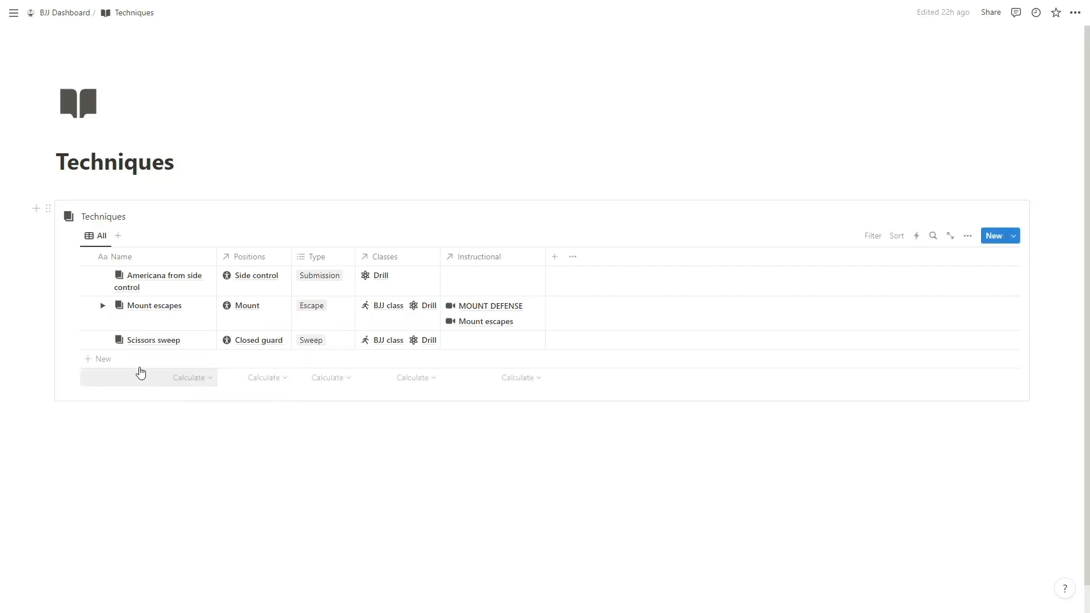
- Add a new technique named Rear naked choke to the Techniques table
click(111, 360)
text(Technique)
key(ctrl+BackSpace)
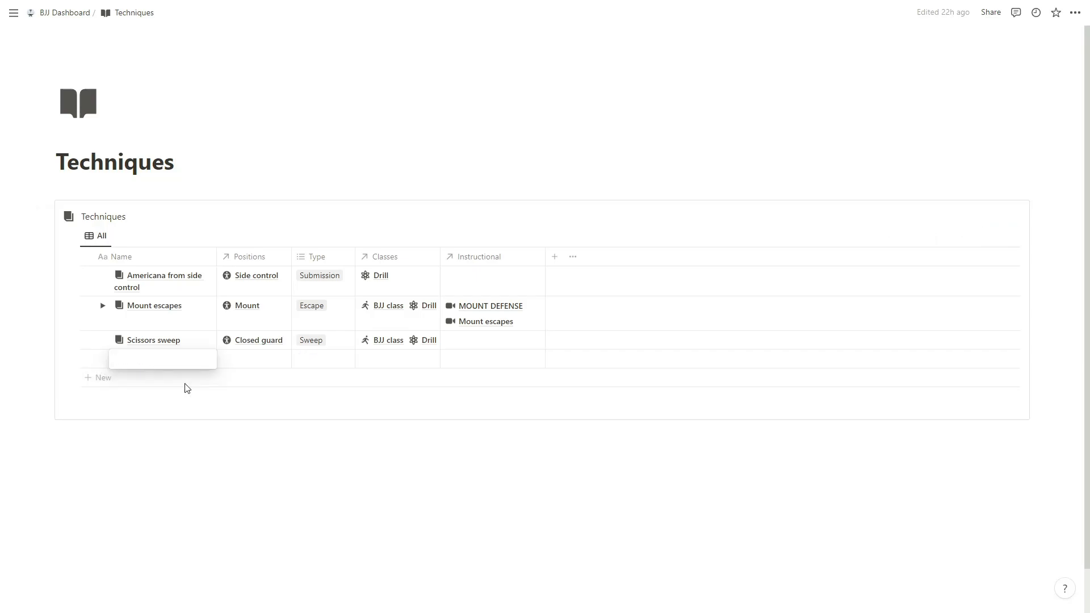
text(Rear naked choke)
key(Tab)
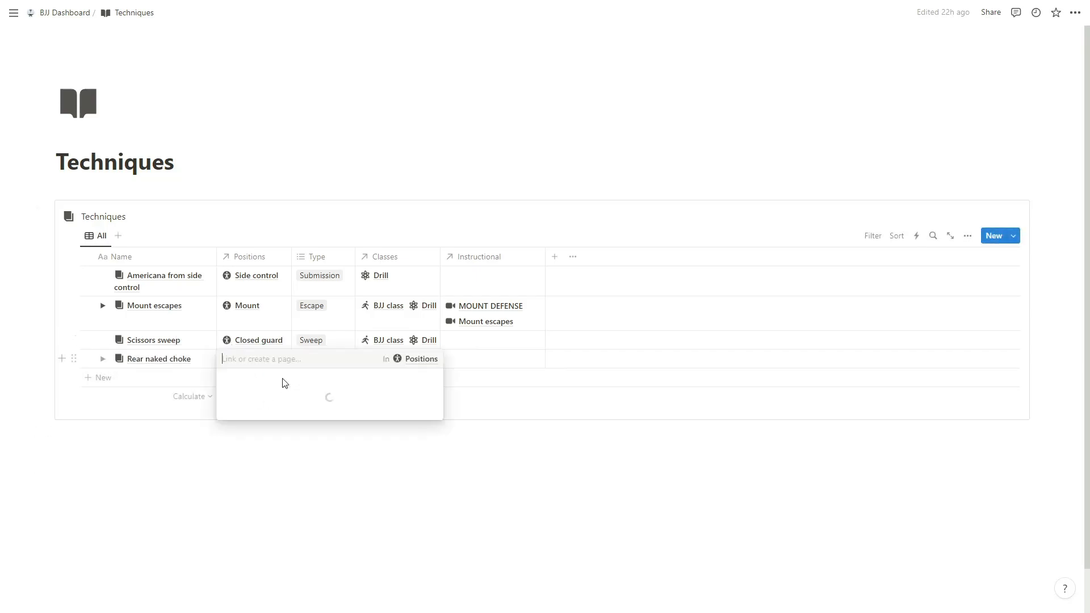
- Link Rear naked choke to the Back control position and set its type to Submission
key(Return)
text(back conrol)
key(Return)
key(Escape)
key(Tab)
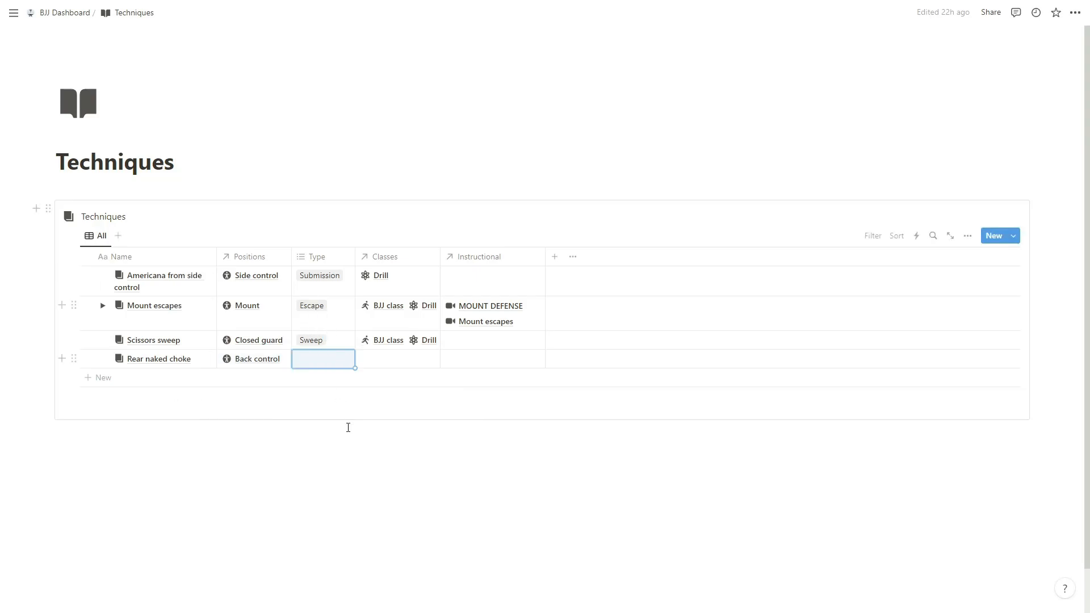
click(328, 365)
click(367, 427)
key(Escape)
key(Tab)
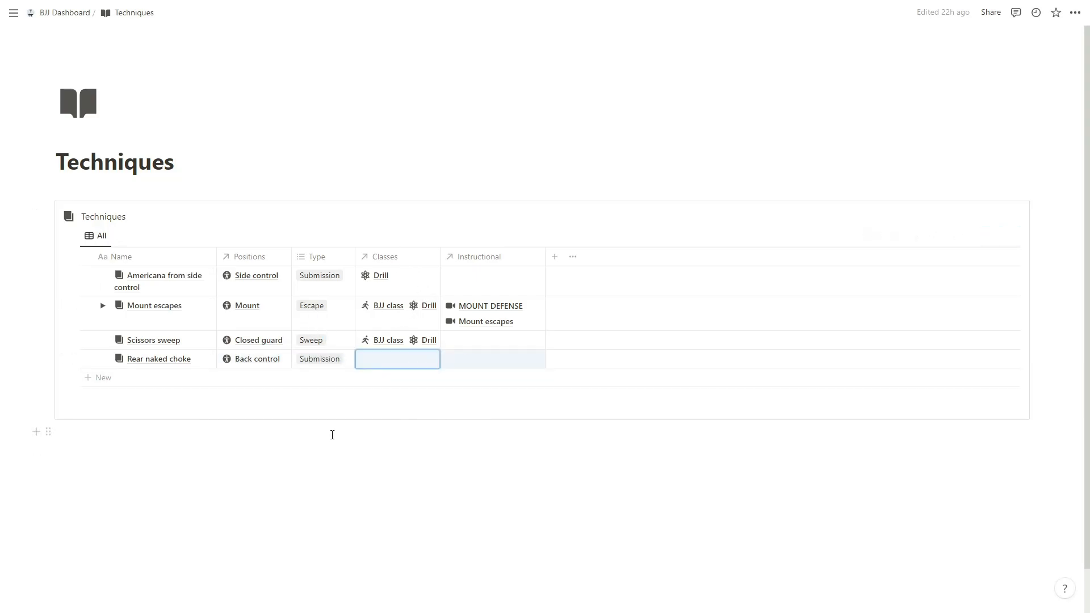
- Open the Rear naked choke page and examine its Steps and Problems encountered and solutions sections
click(202, 359)
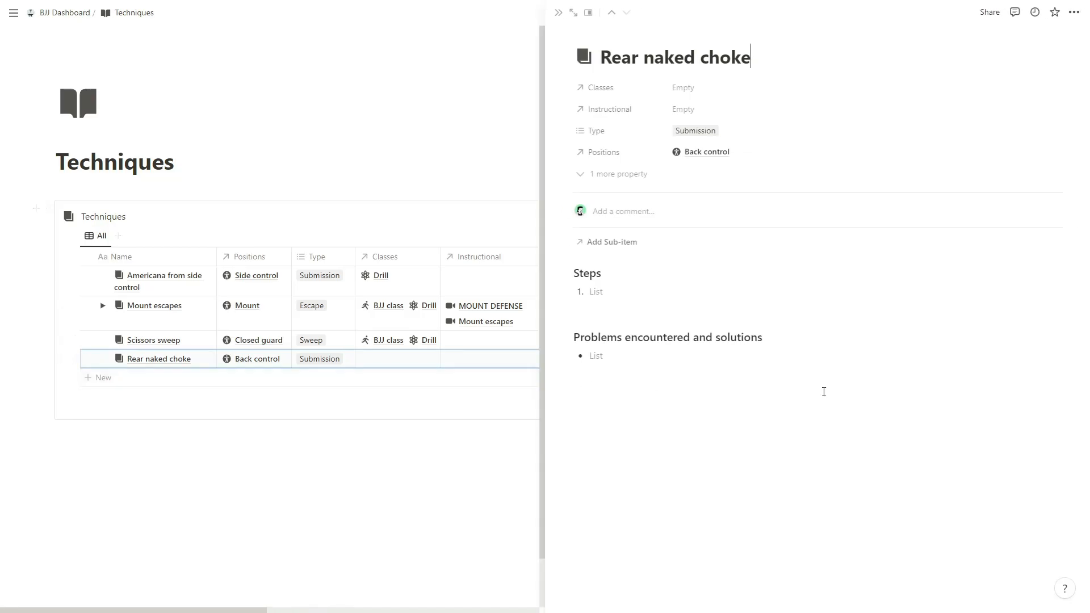
click(645, 294)
drag(573, 337, 744, 333)
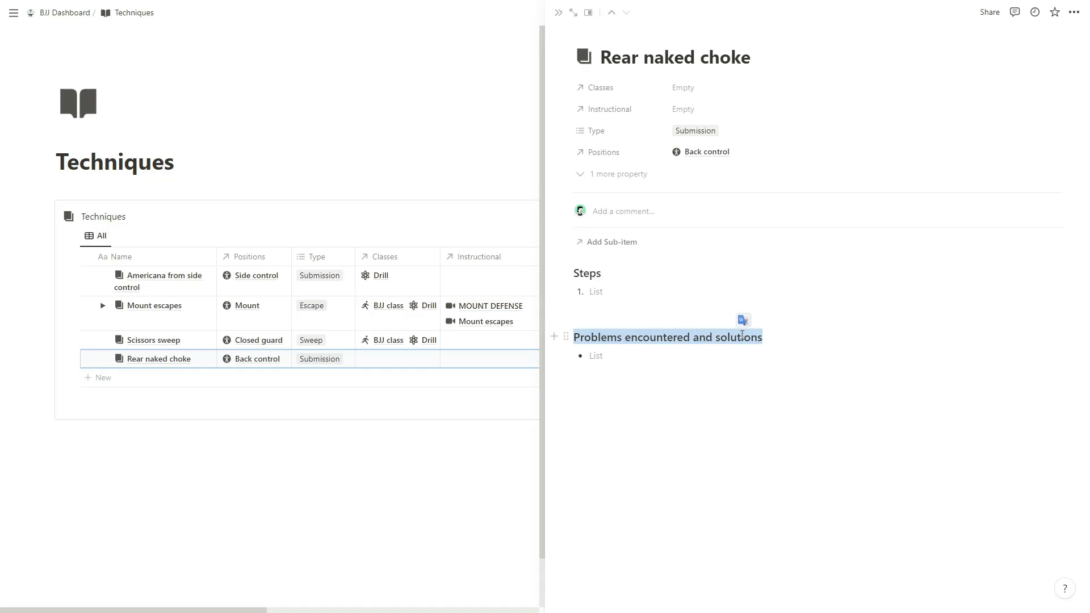
click(617, 355)
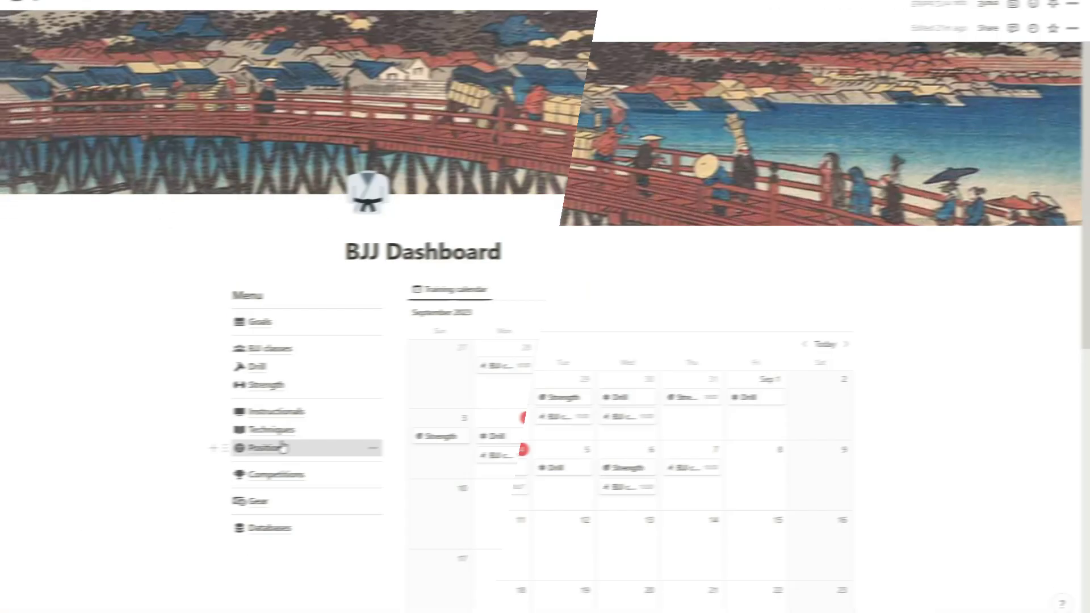
- Open the Positions page from the dashboard, switch it to the Table view and expand the Turtle sub-items
click(263, 457)
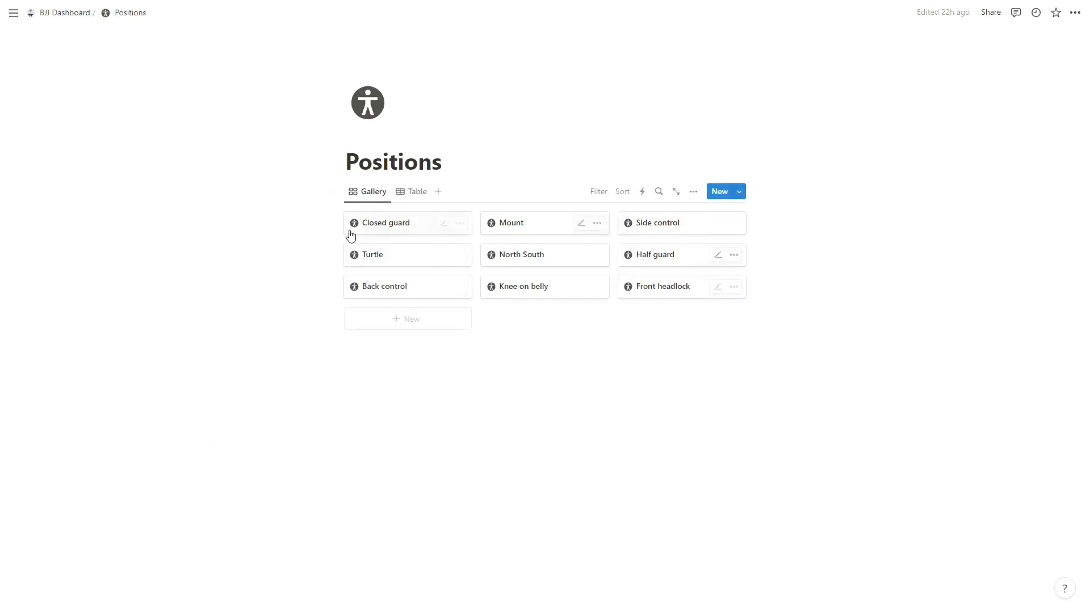
click(416, 193)
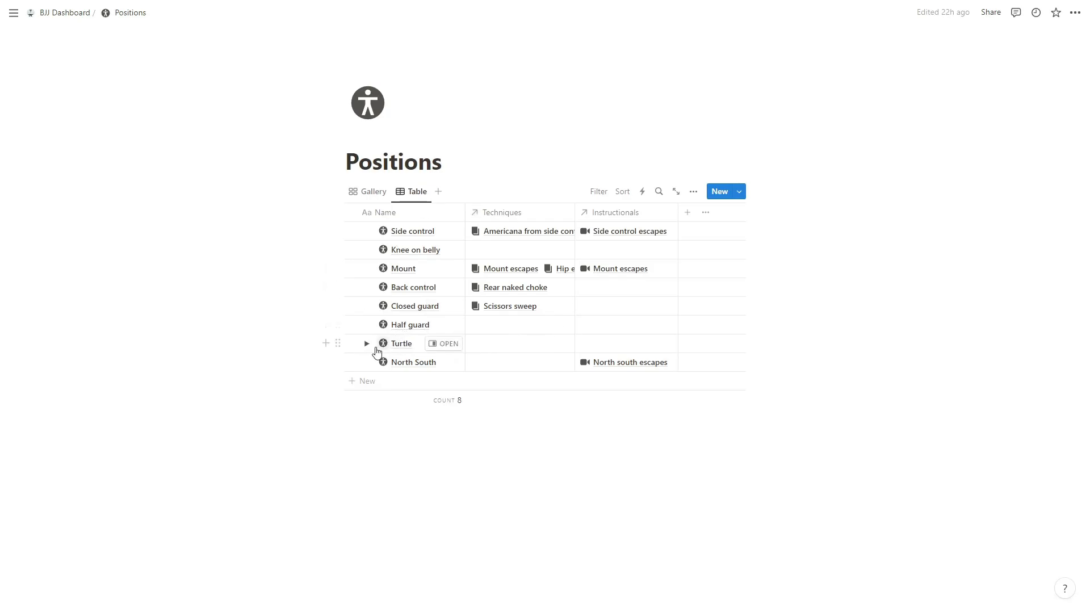
click(367, 344)
- Open the Mount position page and examine its Position notes section and the Submissions, Escapes and Sweeps technique views
click(440, 268)
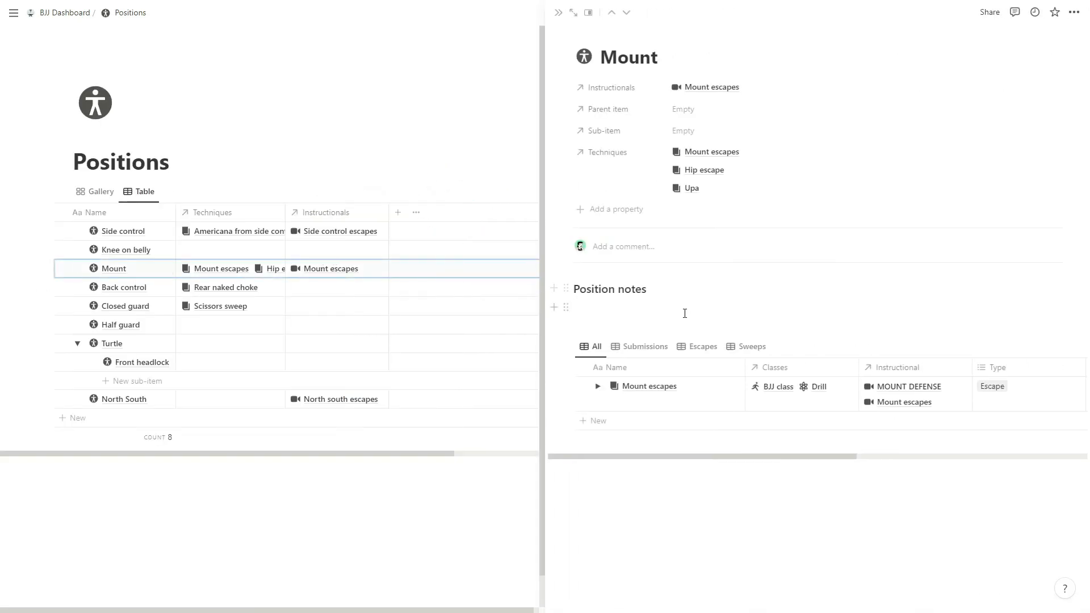
drag(681, 291, 554, 289)
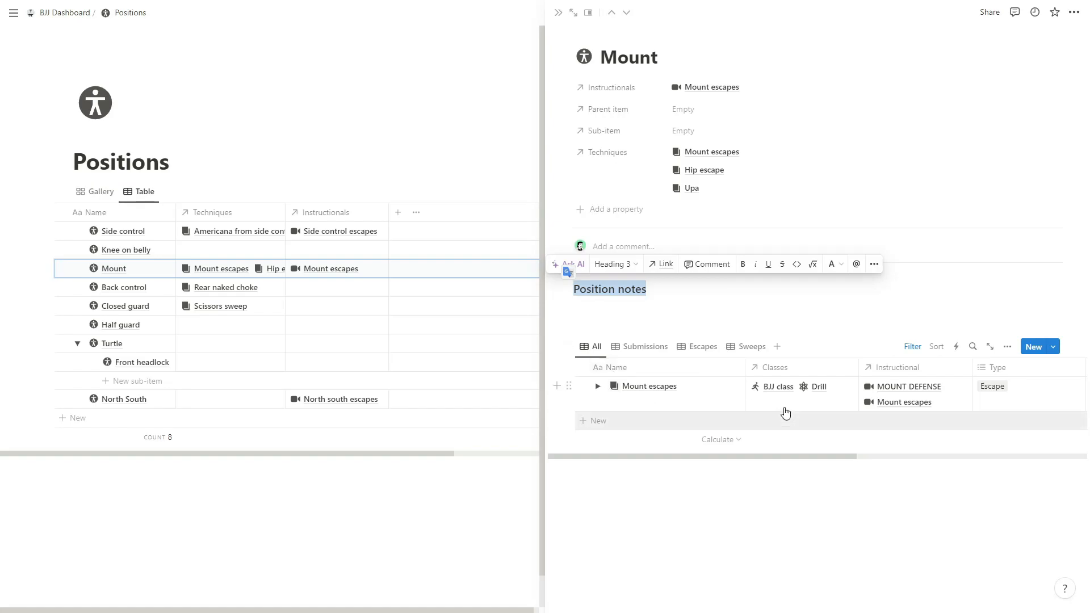
click(653, 351)
click(702, 349)
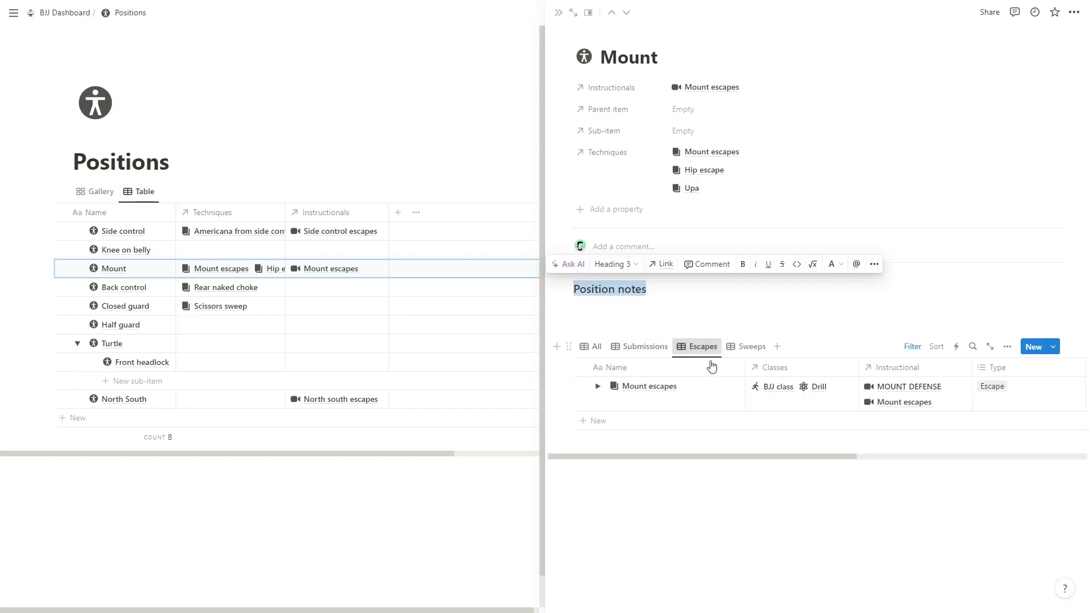
click(742, 350)
click(776, 346)
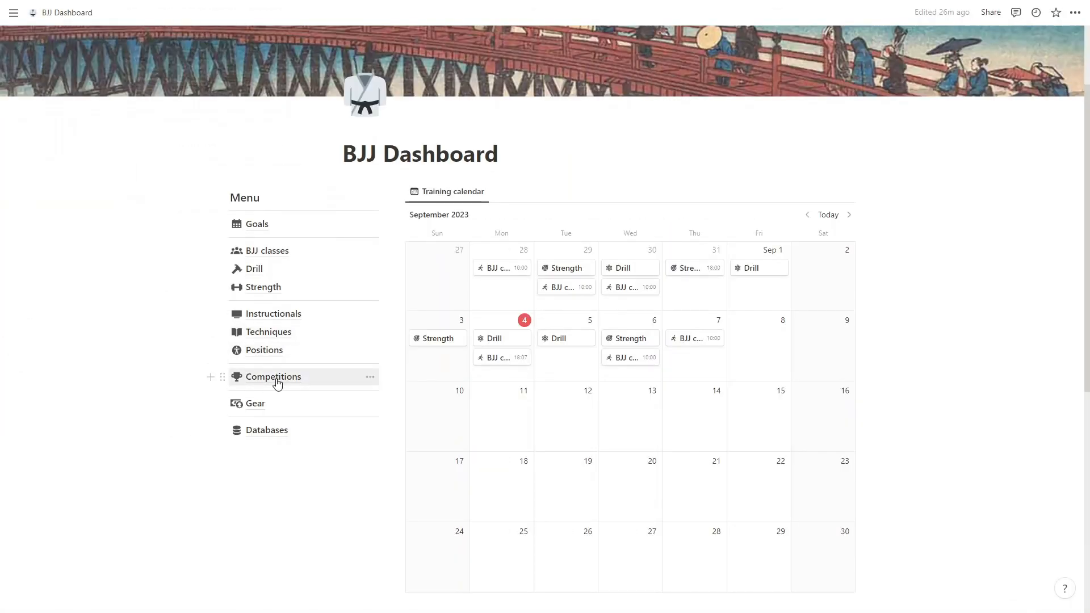
- Open the Competitions page from the dashboard and add NoGi to the upcoming competition's Gi/NoGi field
click(277, 380)
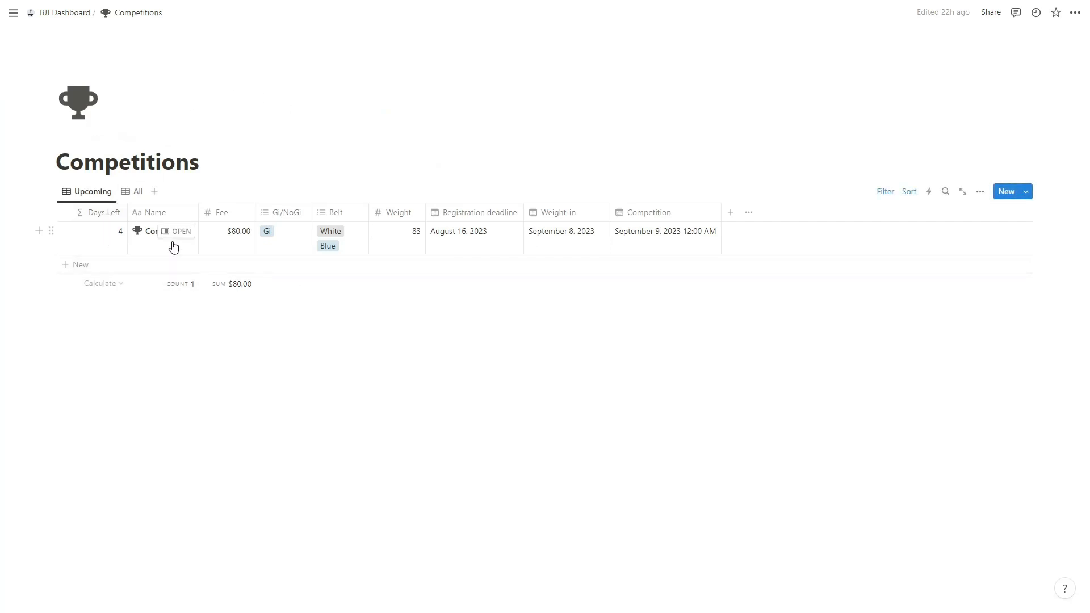
click(283, 245)
click(311, 291)
click(376, 340)
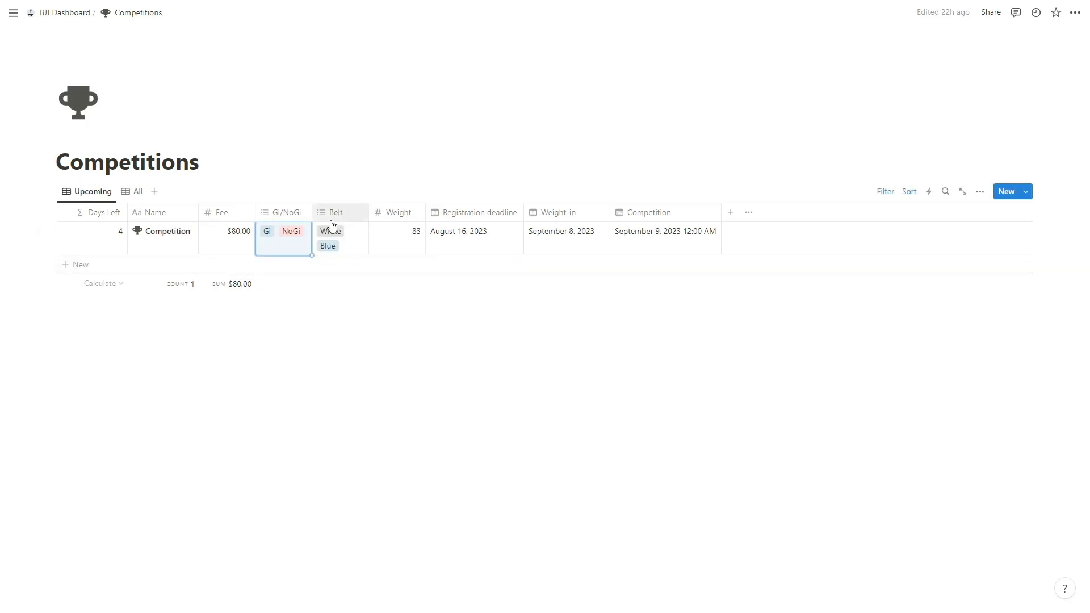
- Check the upcoming competition's Belt options and turn off the included time on its Competition date
click(360, 243)
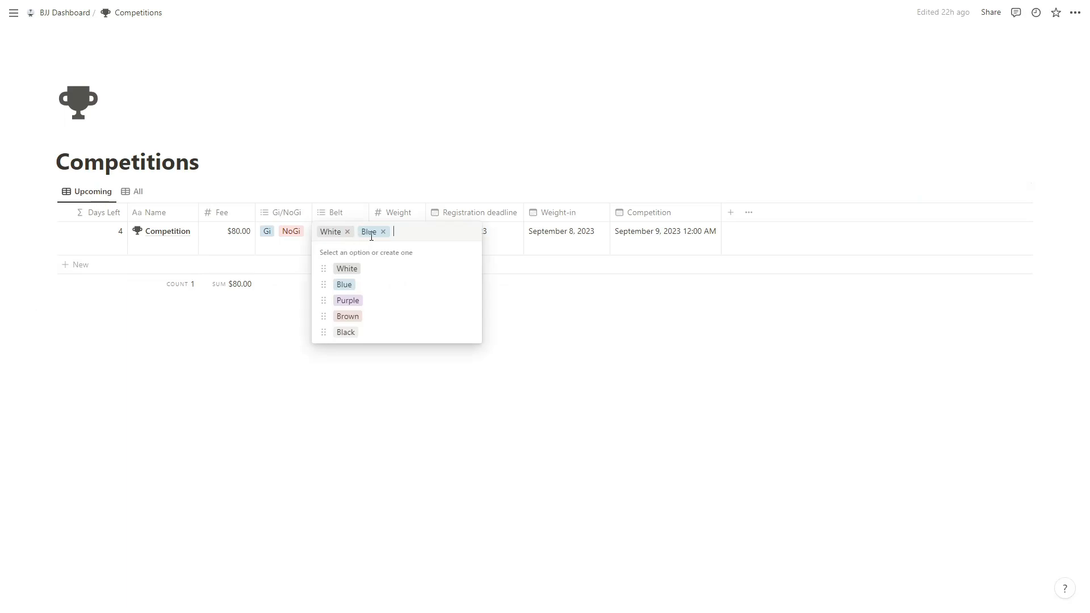
click(353, 212)
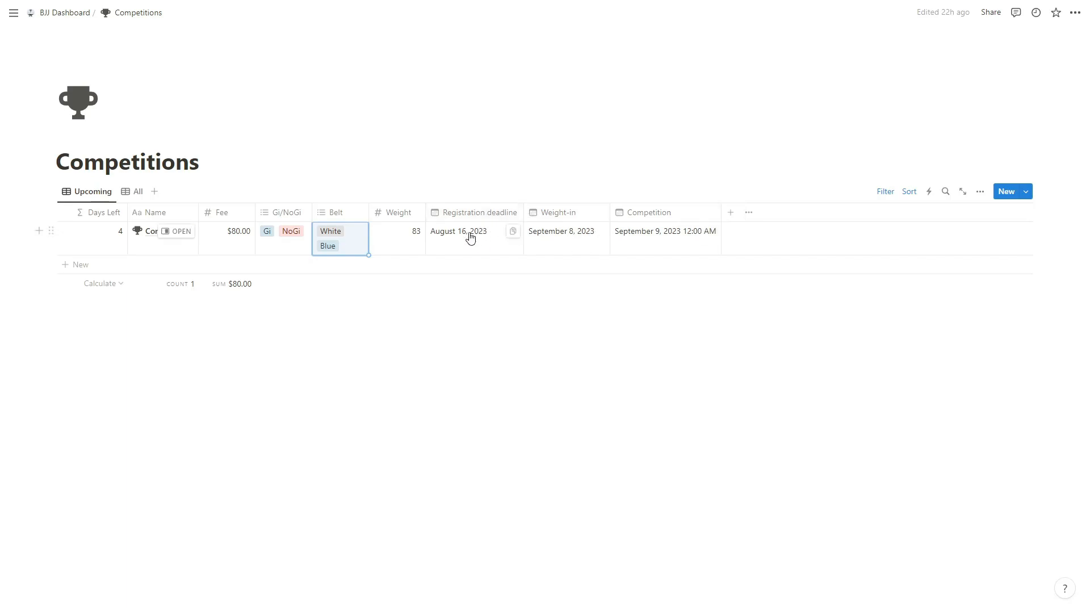
click(663, 243)
click(697, 275)
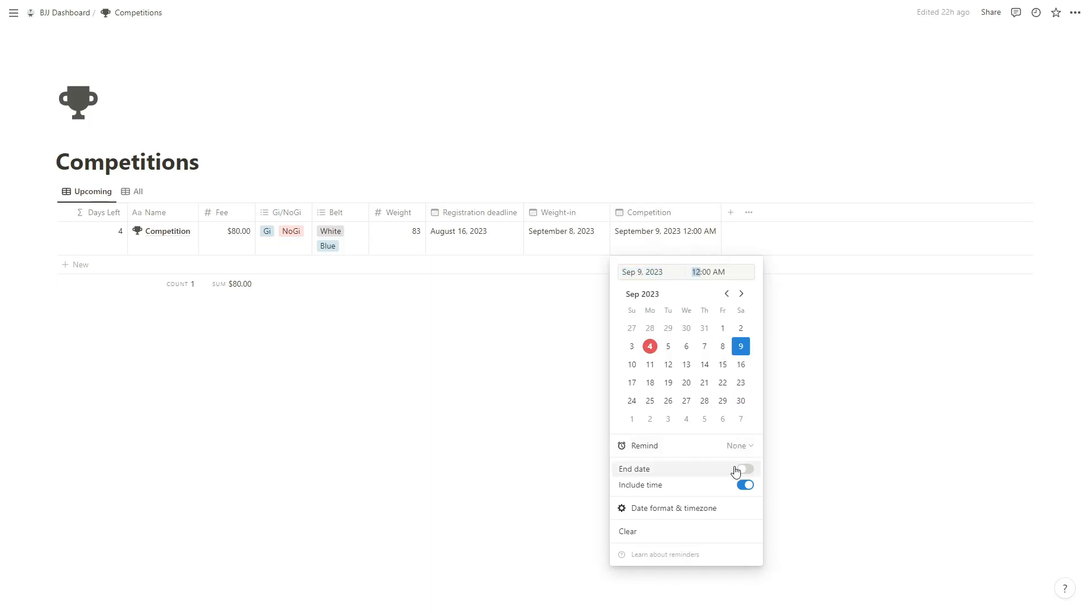
click(743, 487)
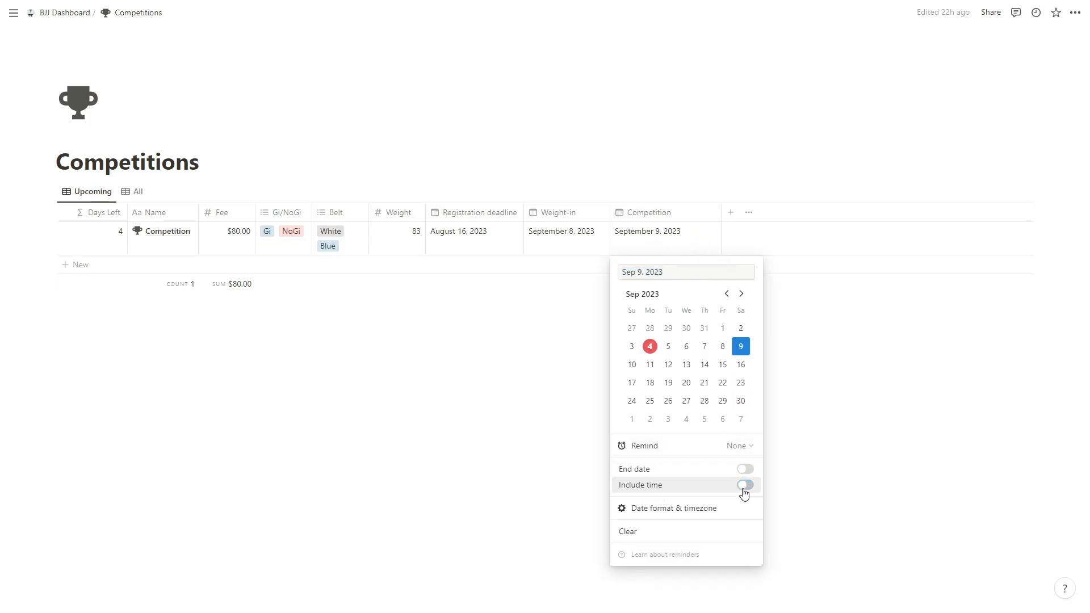
key(Escape)
- Switch the Competitions table to the All view and check the Days Left value of the August competition
click(134, 196)
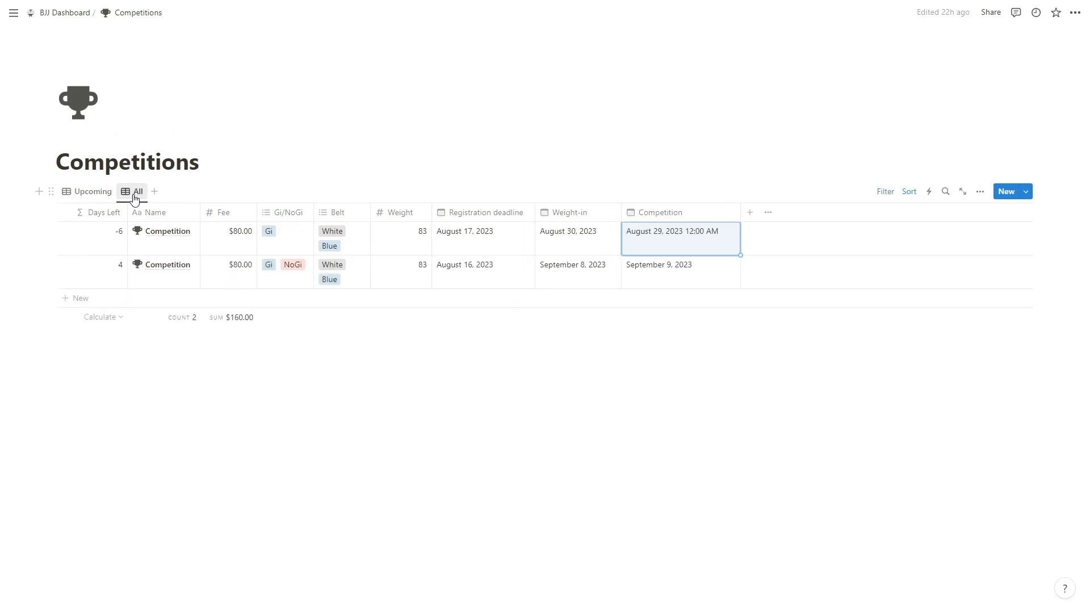
click(114, 242)
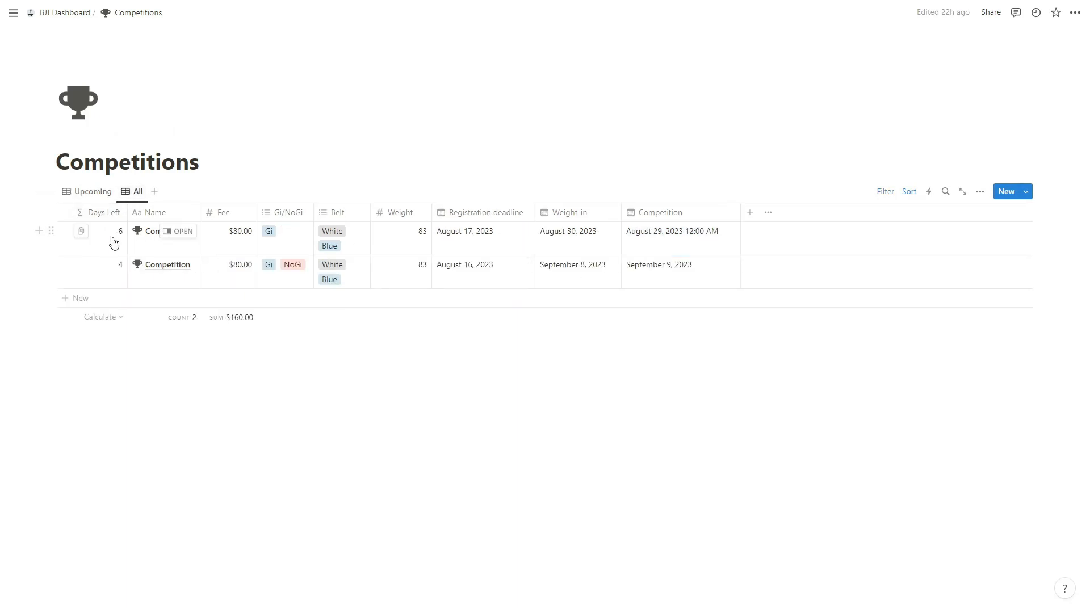
click(114, 243)
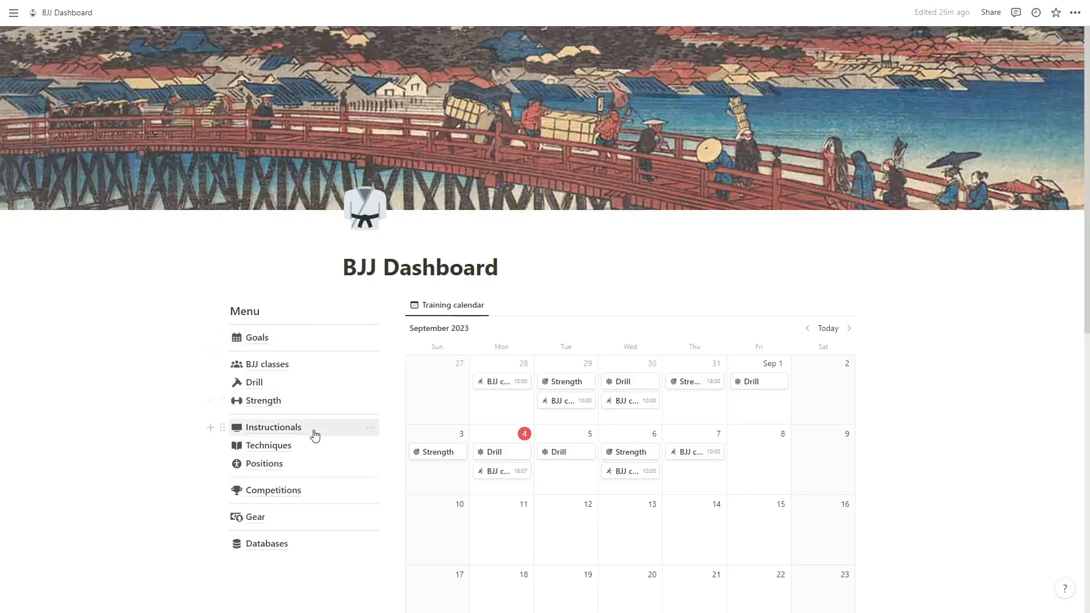
- Open the Gear page from the dashboard and examine the Gi/NoGi and Condition options of the Main Gi entry
click(323, 514)
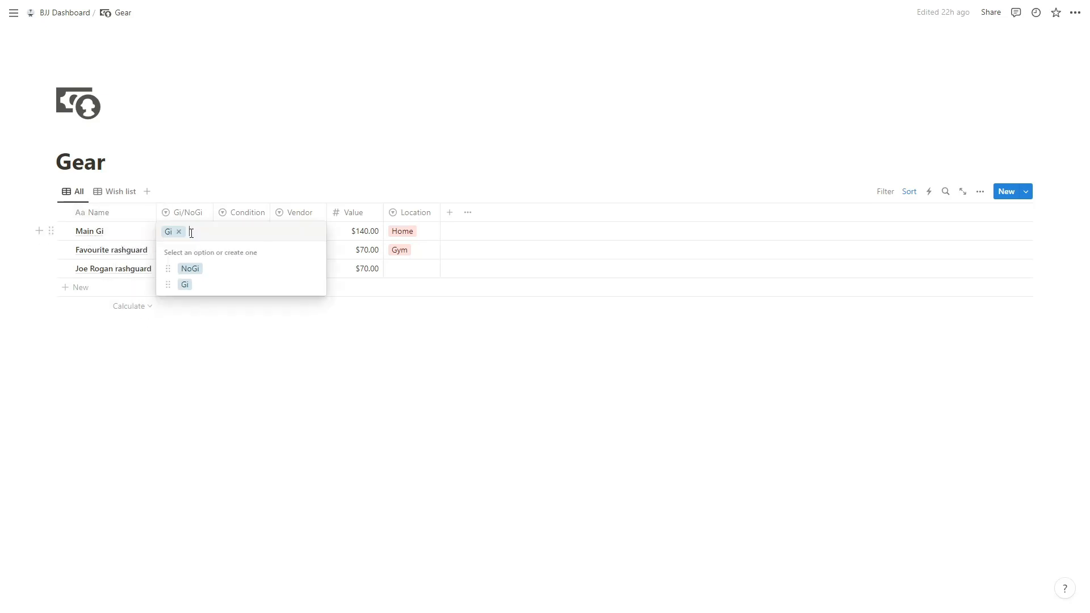
click(189, 238)
key(Escape)
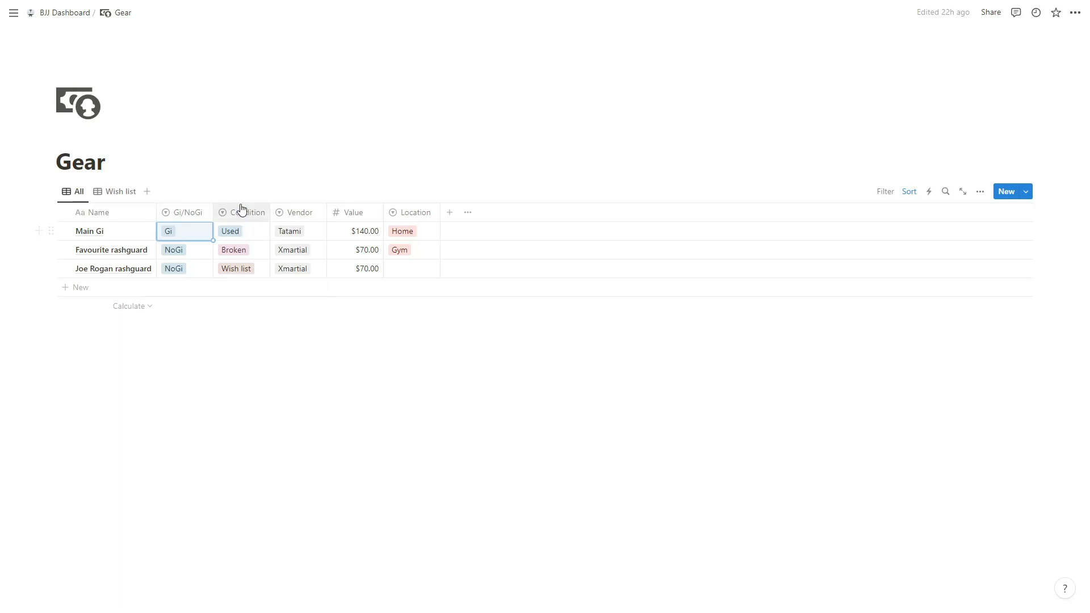
click(250, 229)
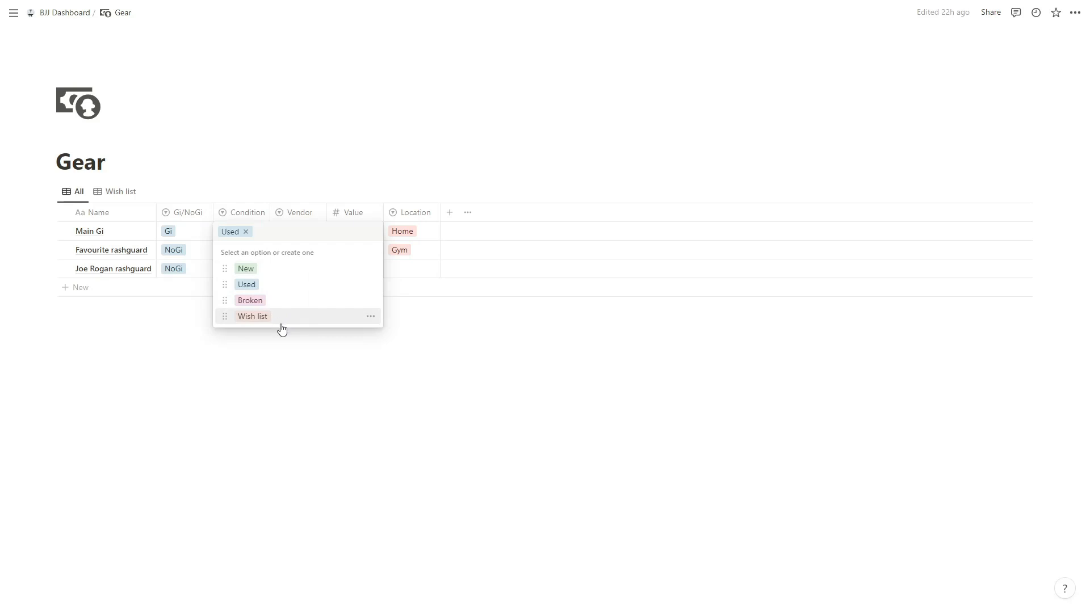
click(295, 169)
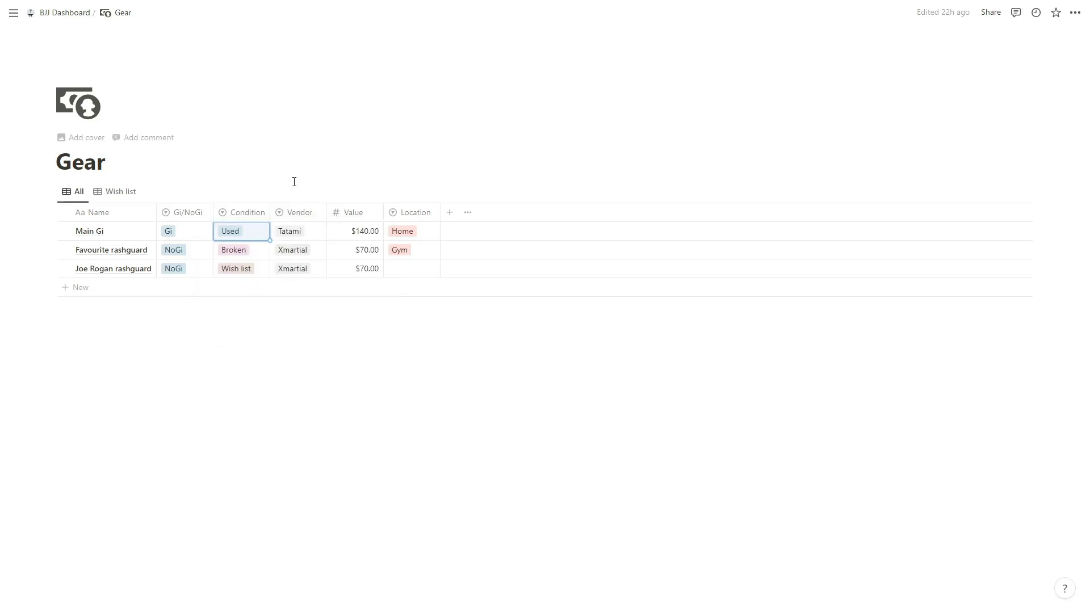
- Try entering asdiojaodj as a new vendor for the Main Gi and view its Location options
click(311, 231)
click(338, 190)
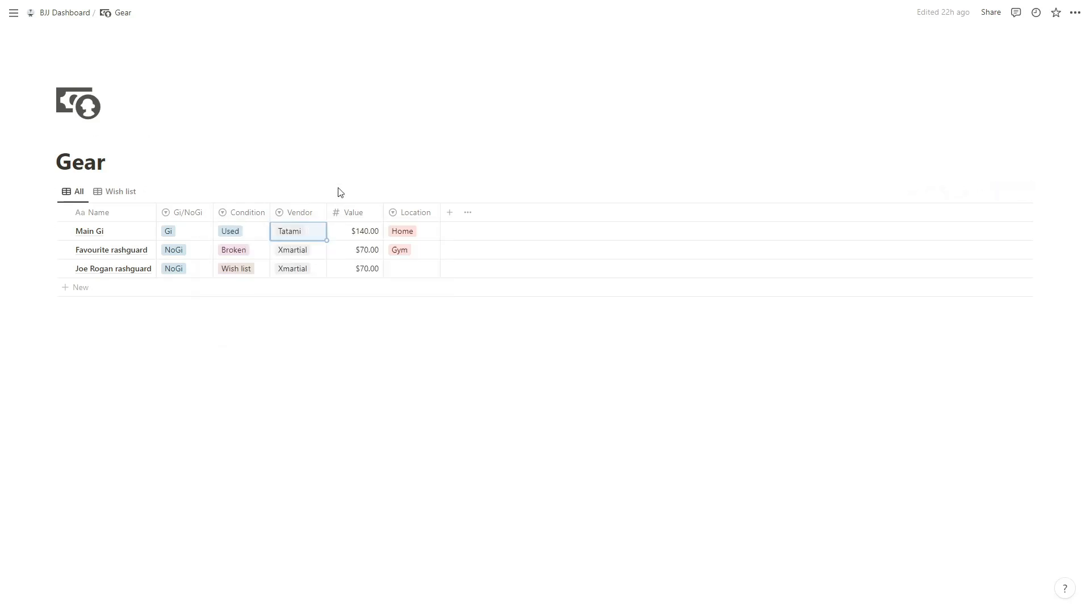
click(312, 233)
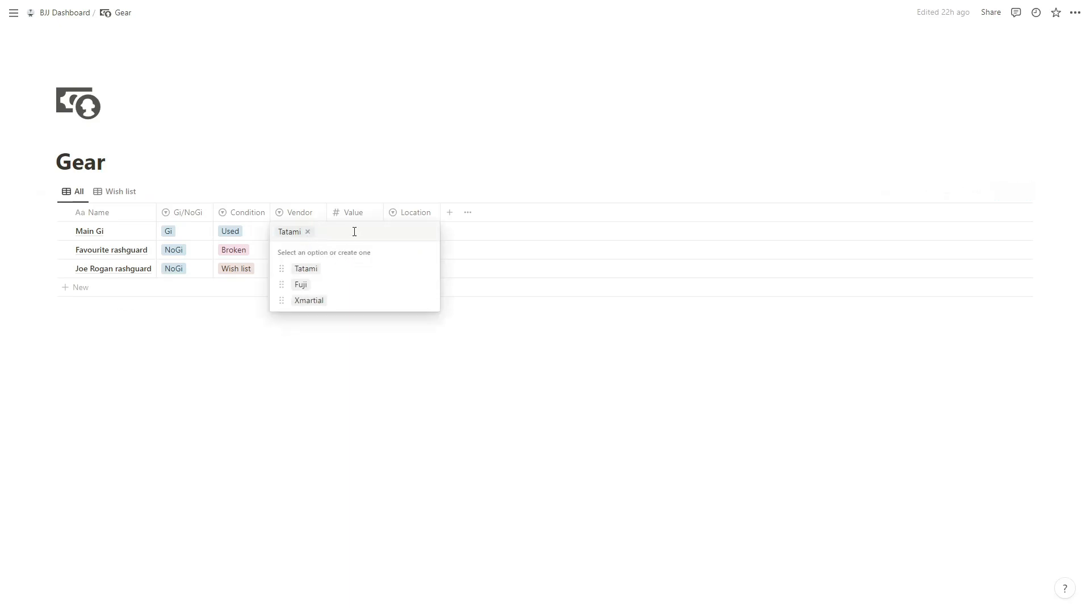
text(asdiojaodj)
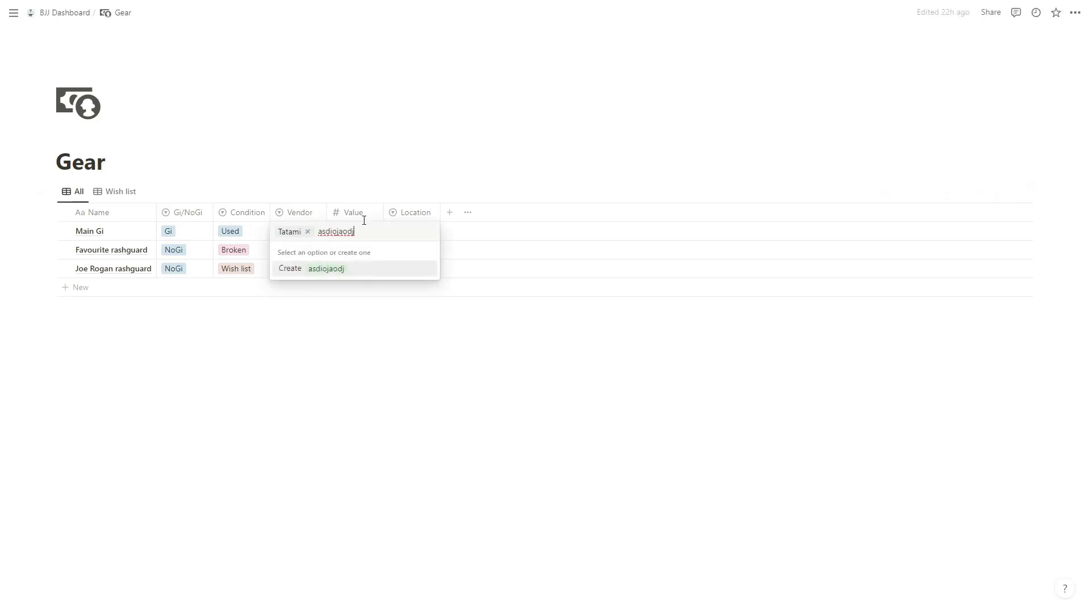
key(Escape)
drag(398, 234, 456, 244)
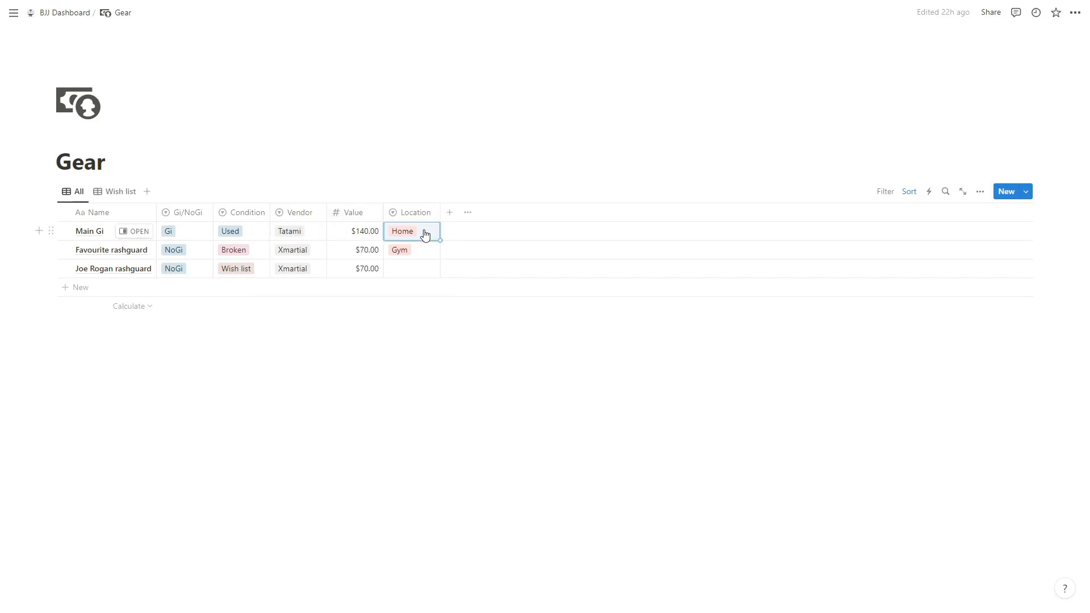
- Switch the Gear table to the Wish list view and examine its filter
click(114, 194)
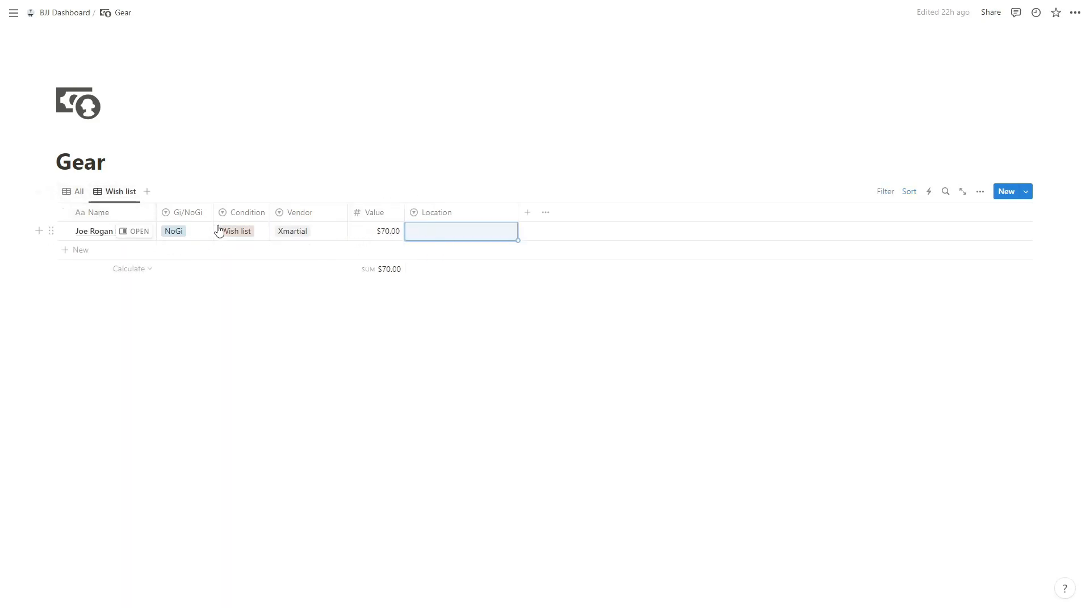
click(886, 191)
click(129, 224)
click(158, 49)
- Open the Databases page from the BJJ Dashboard, review its list of databases and return to the dashboard
click(74, 12)
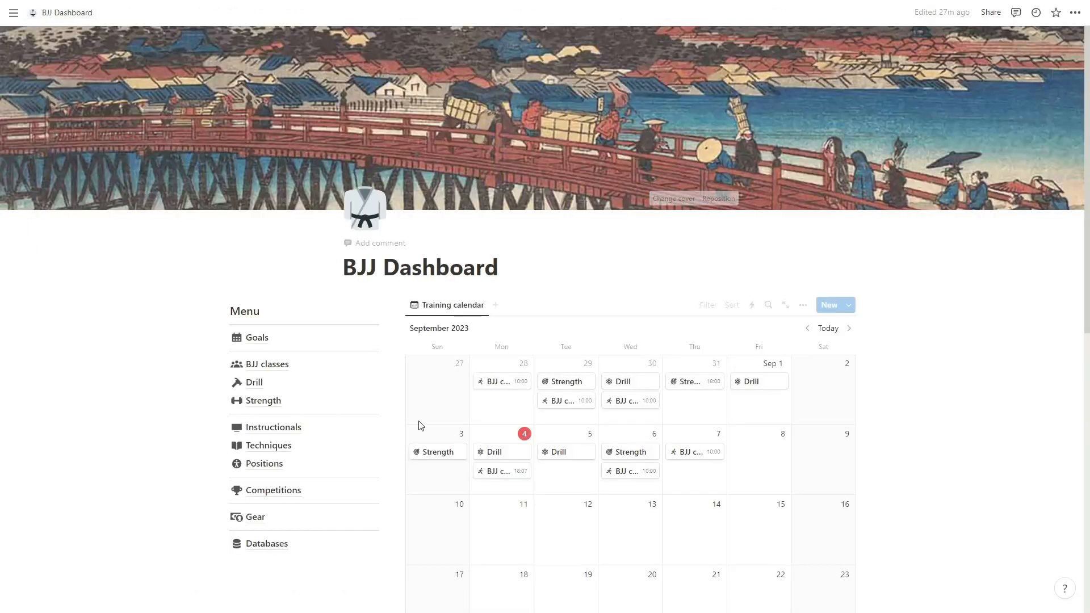
click(306, 542)
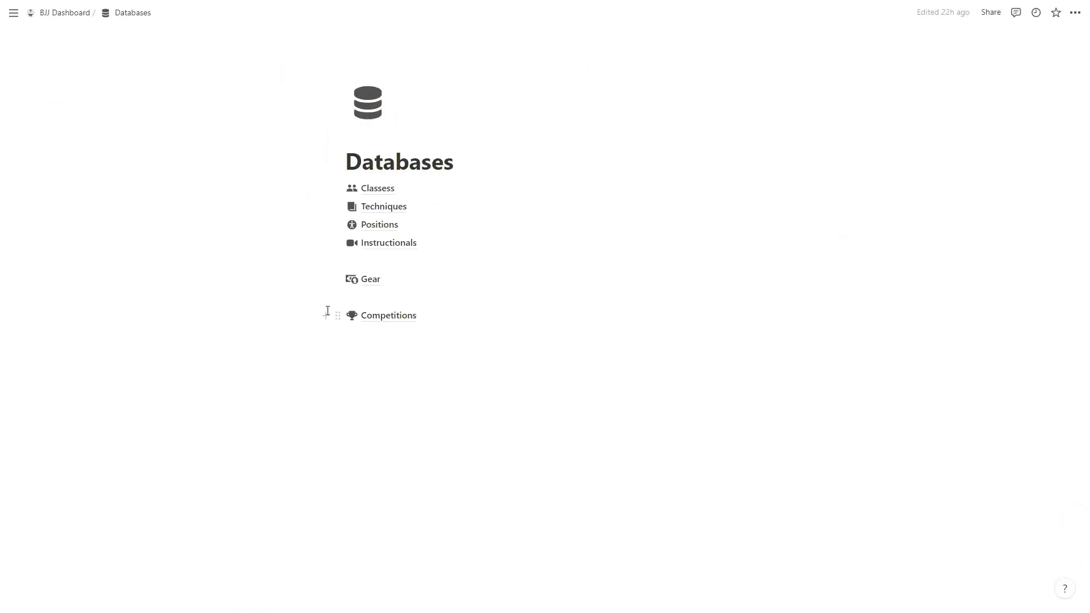
click(83, 15)
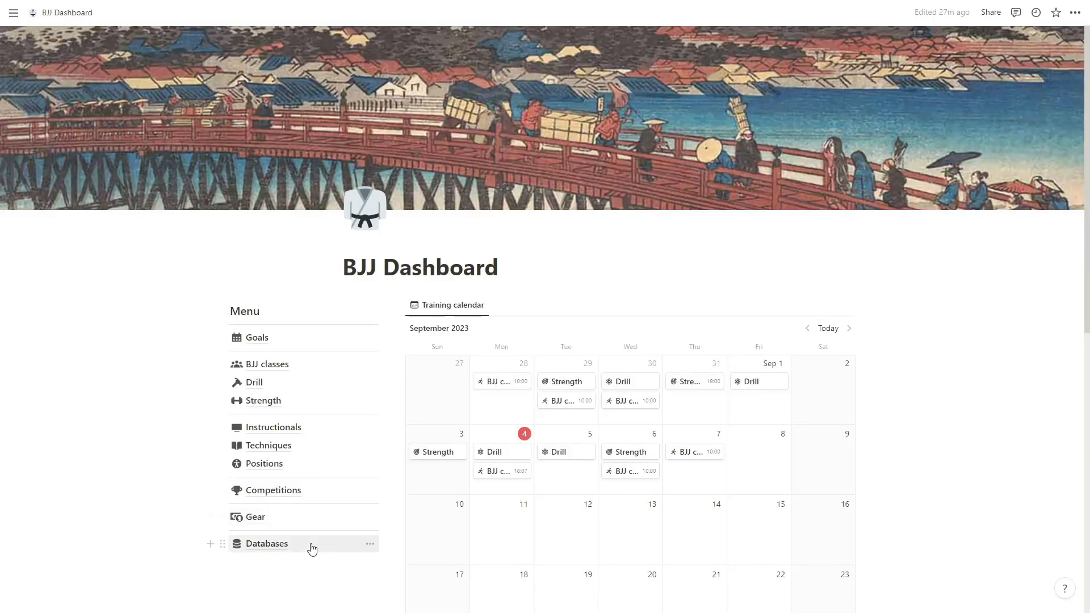